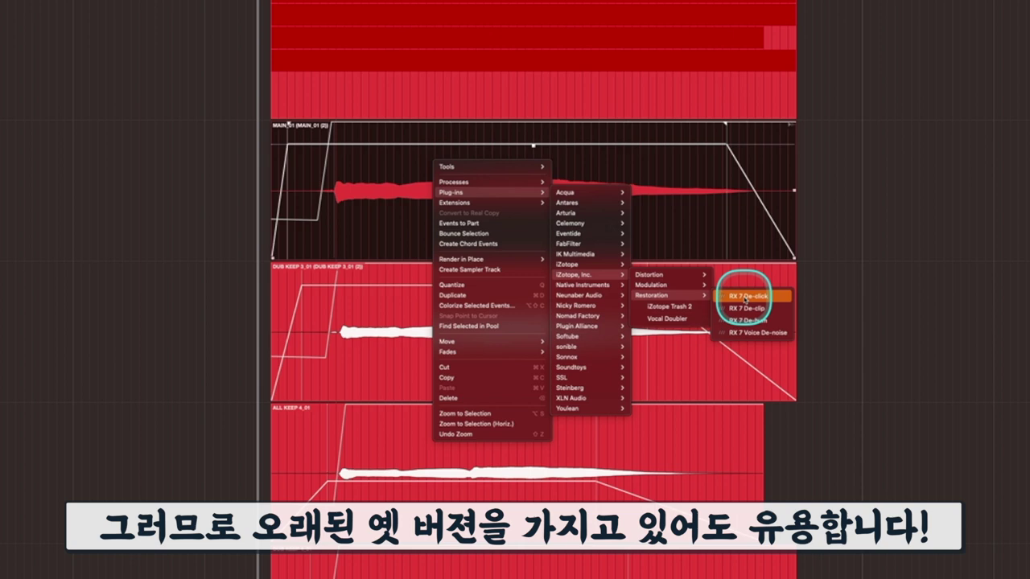
- Add the iZotope RX 10 De-click plug-in as an offline process on the MAIN_01 event
mouse_move(620, 265)
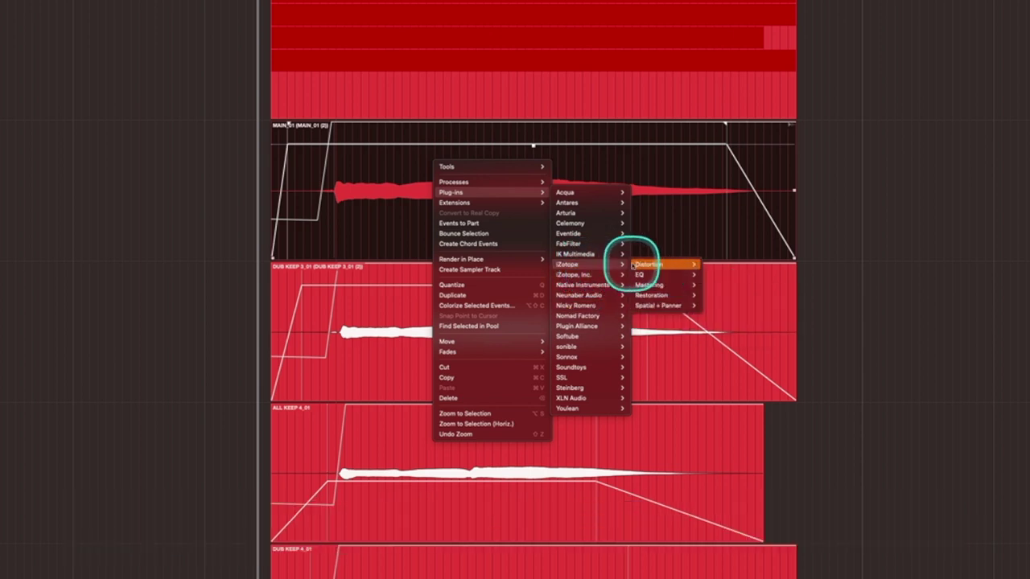
mouse_move(643, 296)
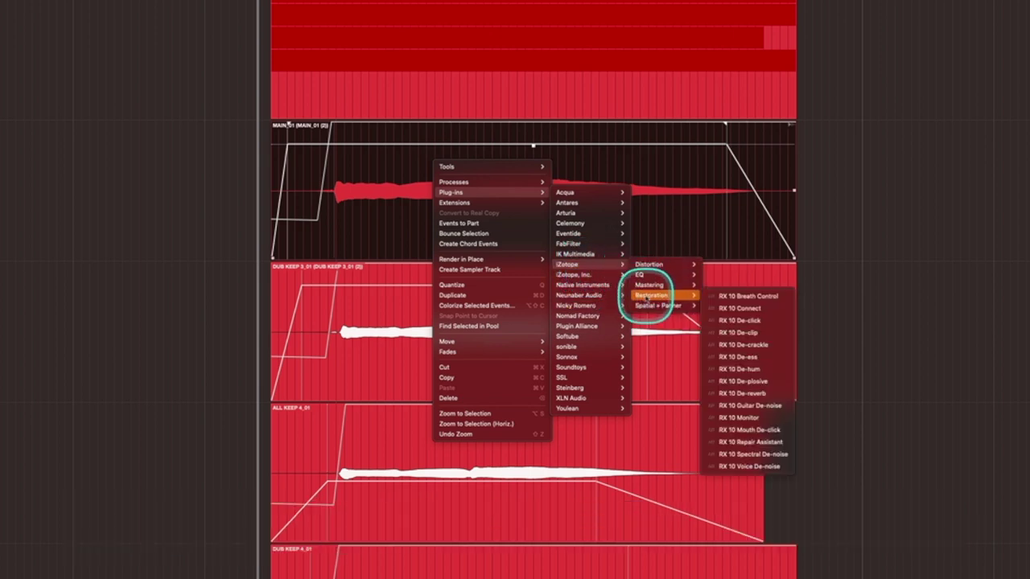
click(735, 321)
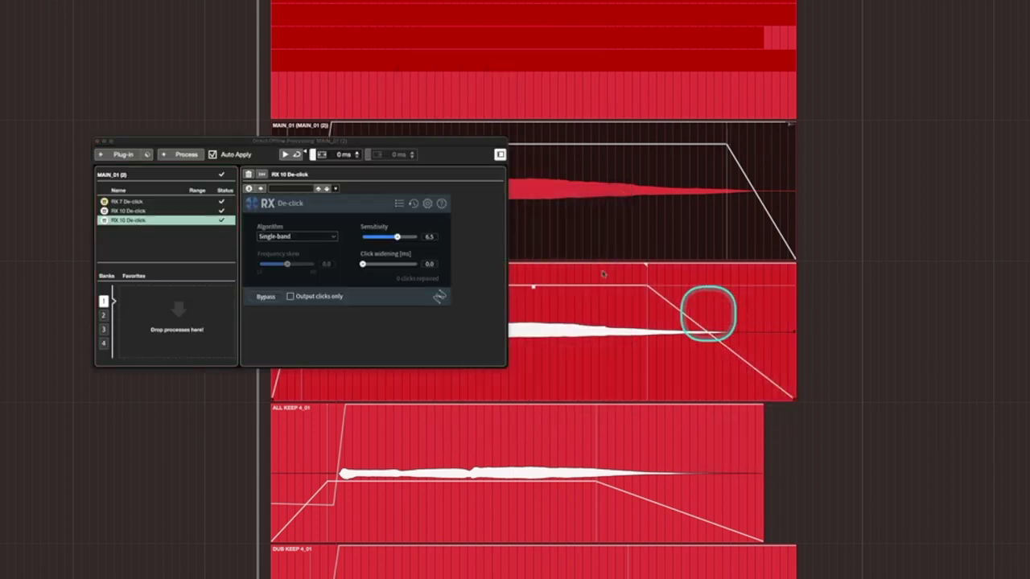
- Reposition the Direct Offline Processing window and cut the duplicate RX 10 De-click from the process list
drag(268, 146, 481, 118)
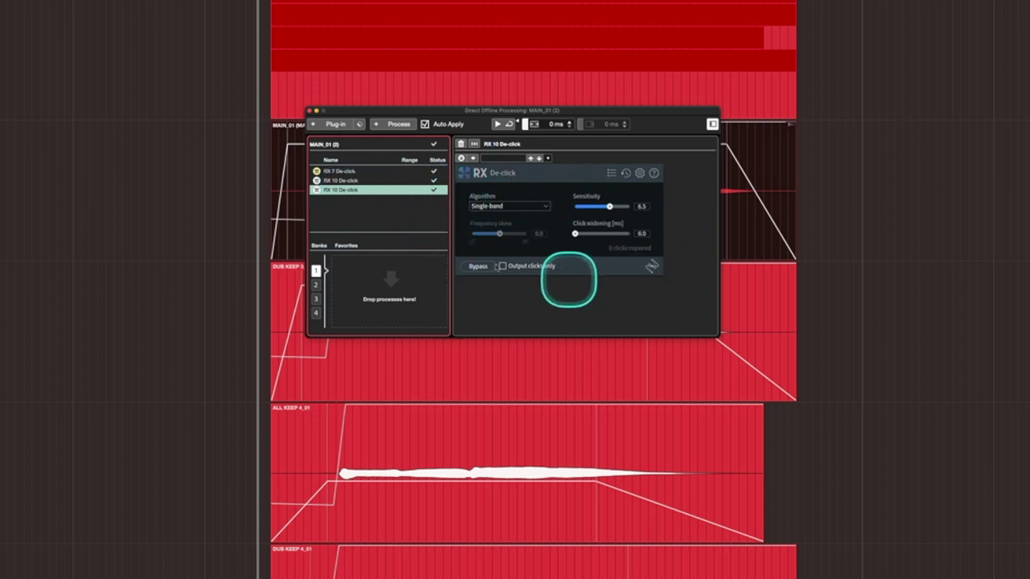
right_click(343, 191)
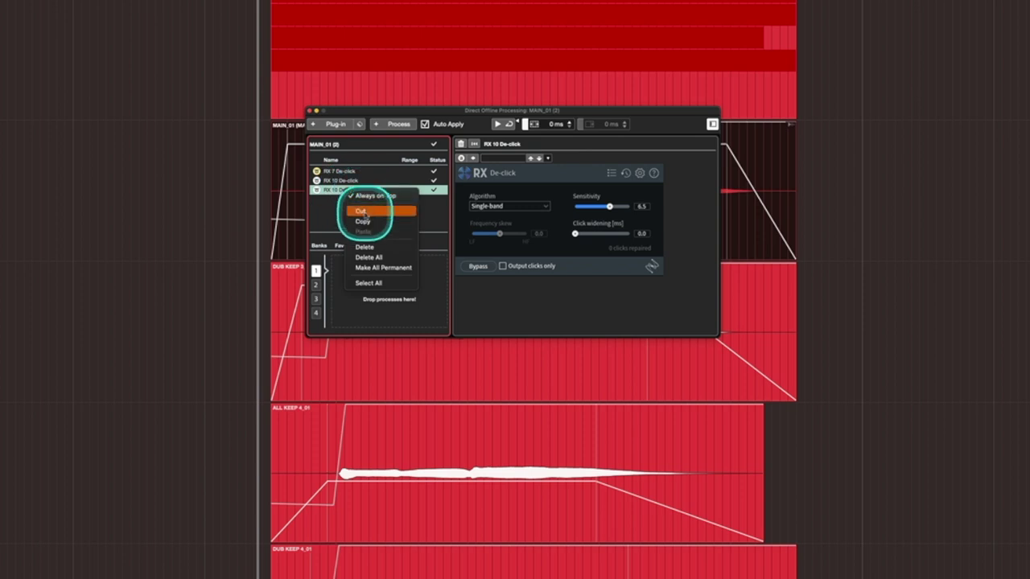
click(364, 212)
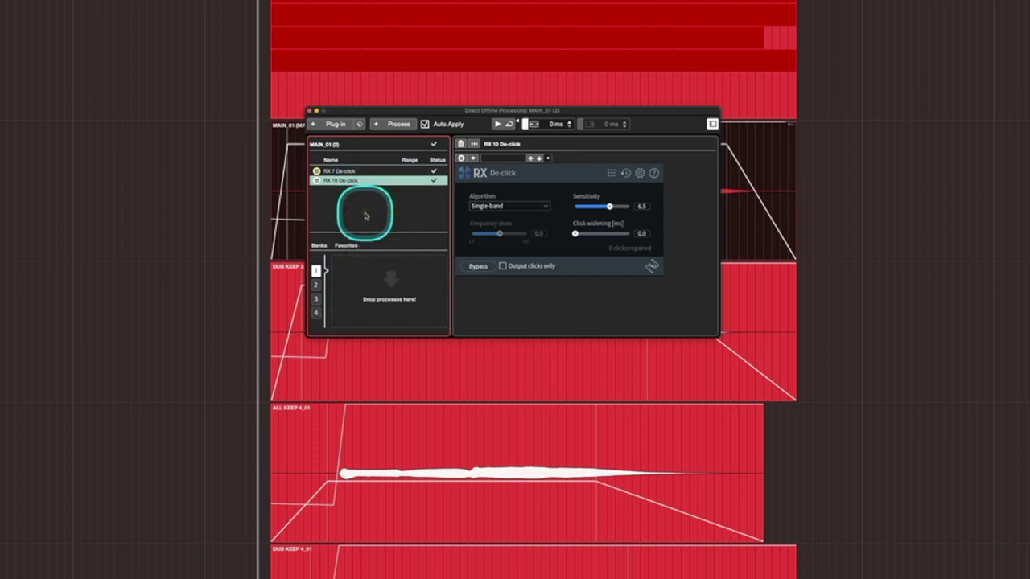
- Compare the RX 7 De-click and RX 10 De-click settings in the offline process list
click(343, 172)
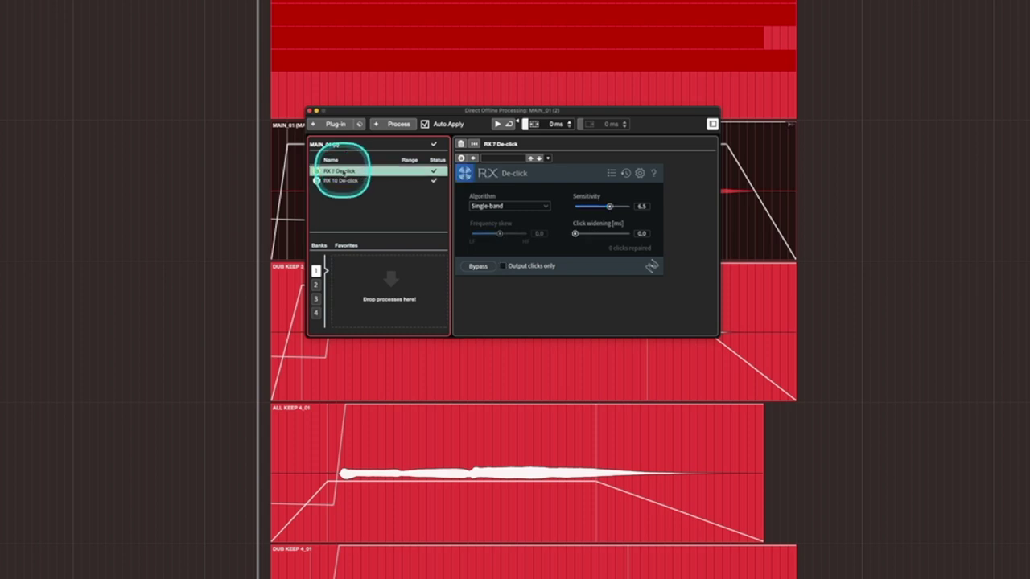
click(344, 181)
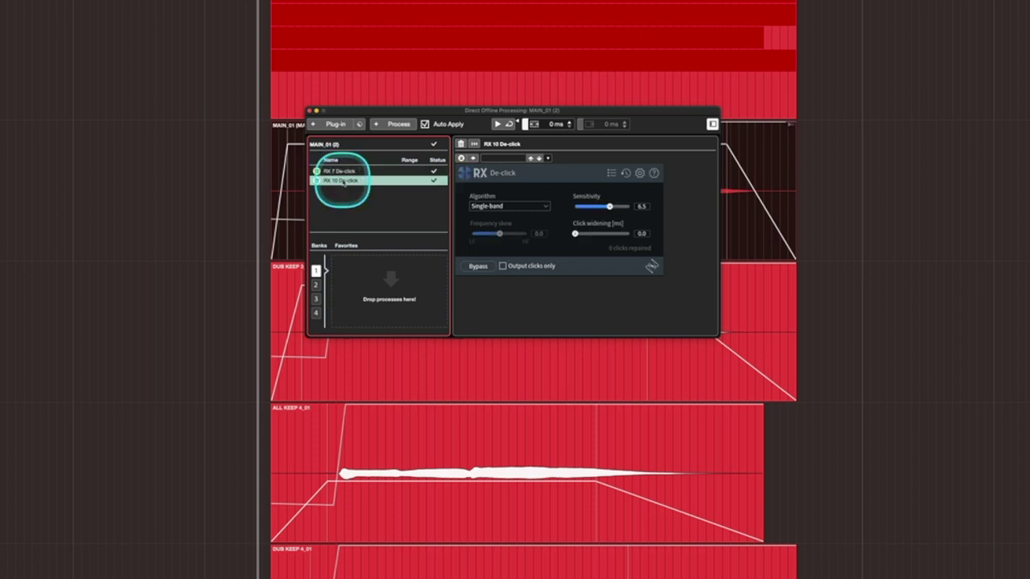
click(345, 172)
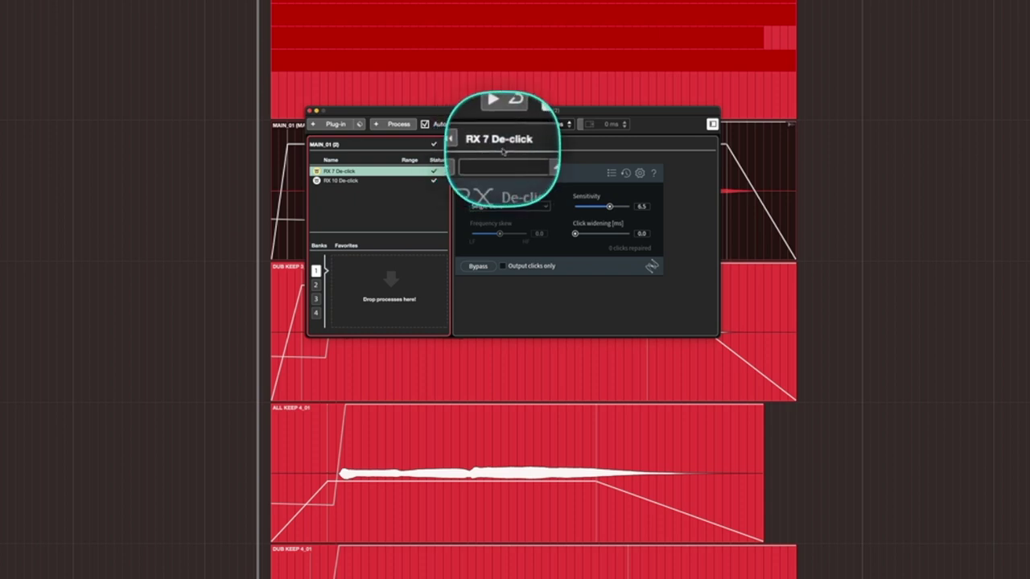
click(341, 181)
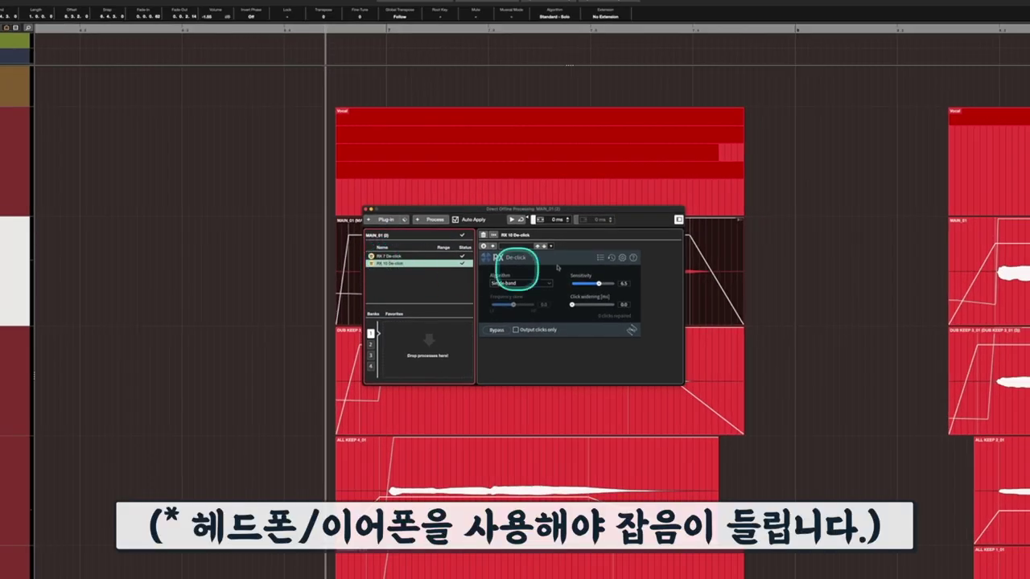
- Clear the processing window off the MAIN_01 waveform and audition the event with both De-click processes bypassed
drag(520, 211, 756, 296)
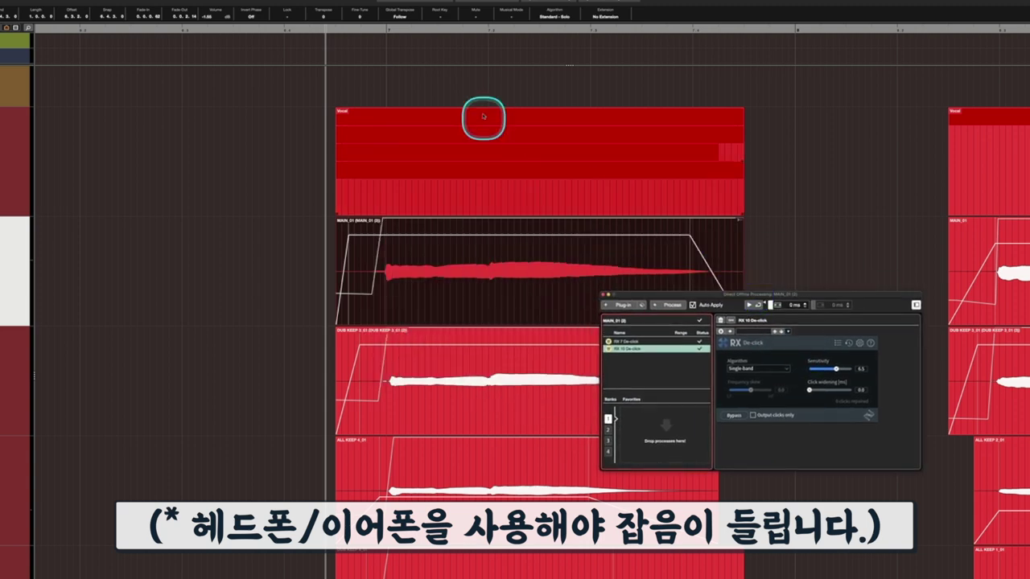
click(387, 32)
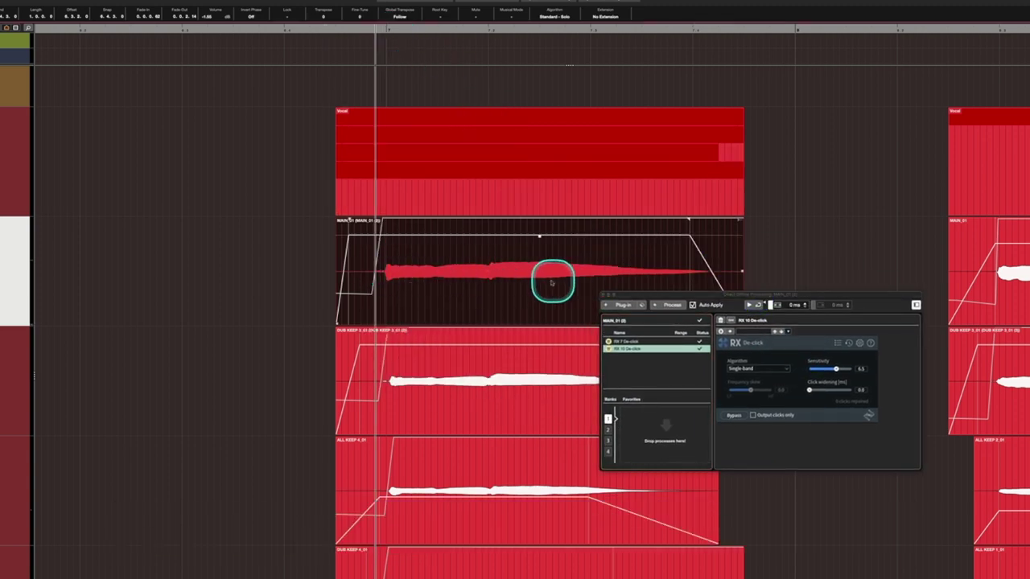
scroll(552, 278, left, 3)
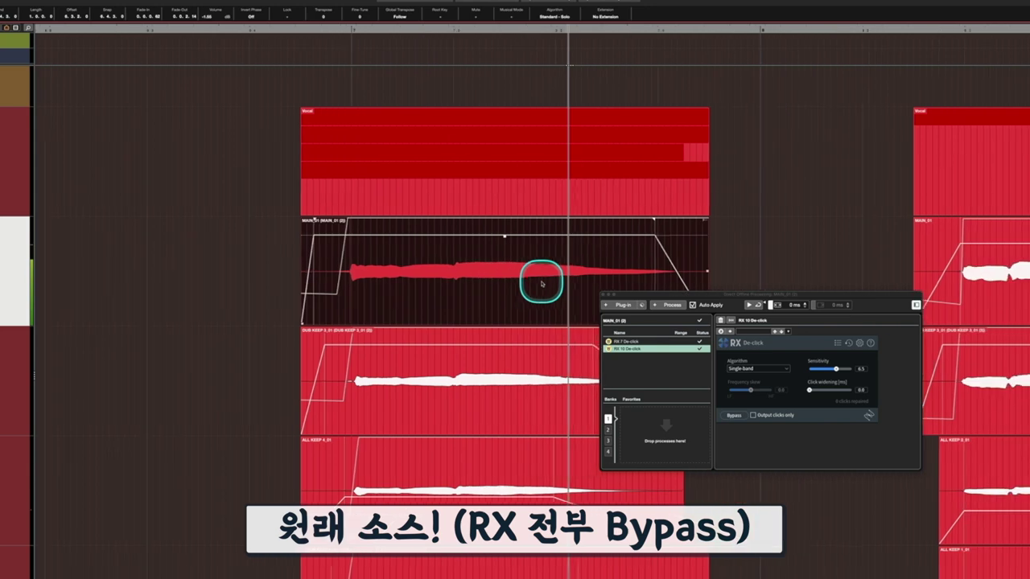
key(space)
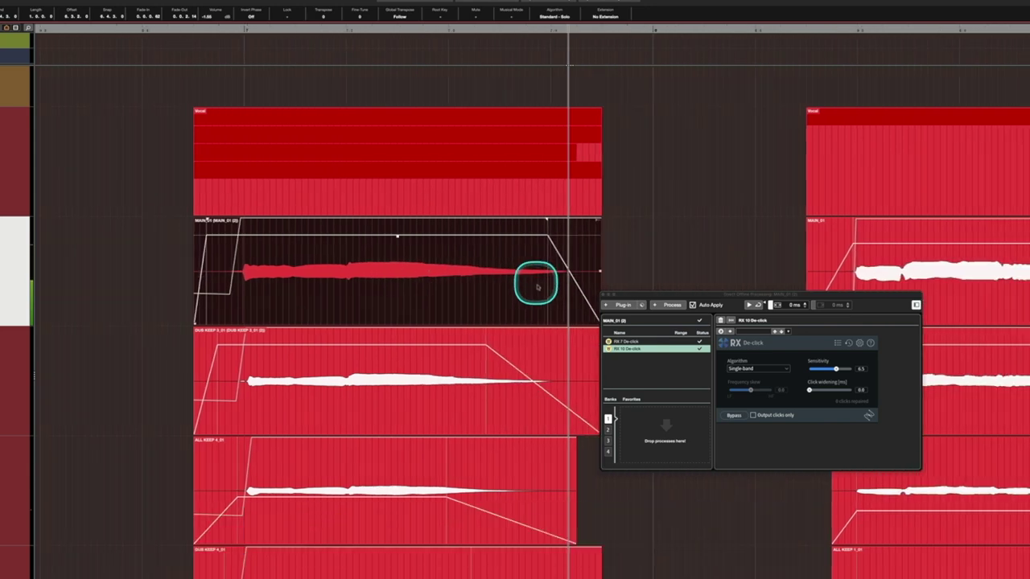
- Replay the bypassed MAIN_01 event from just before bar 7, listening for the mouth click within the note
click(227, 28)
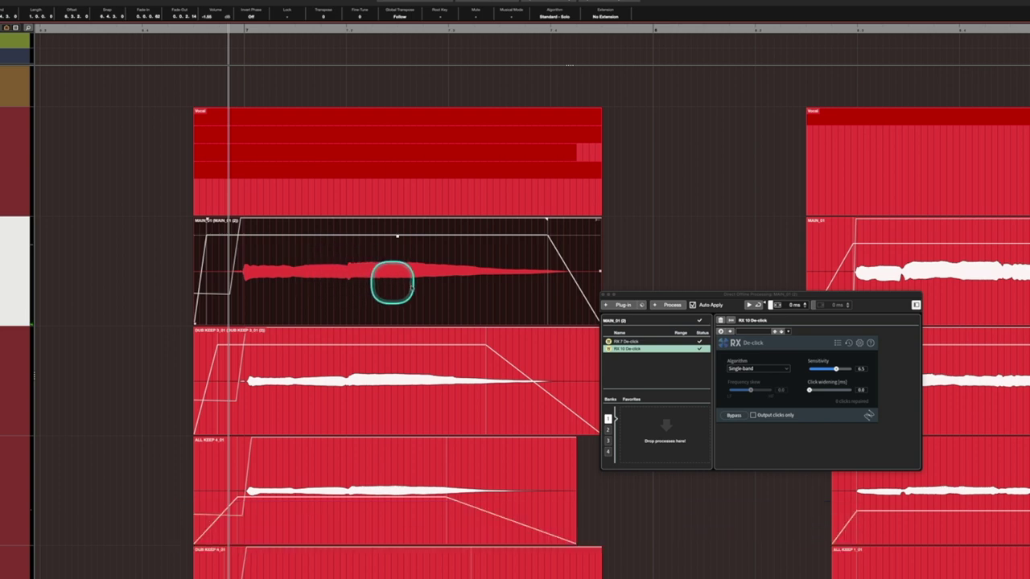
key(space)
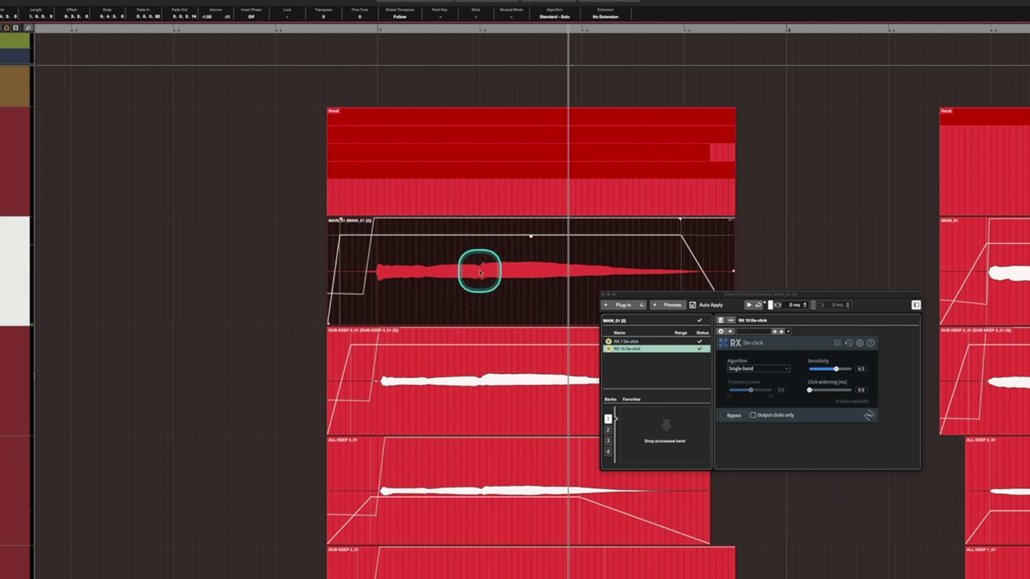
click(351, 32)
scroll(351, 241, right, 1)
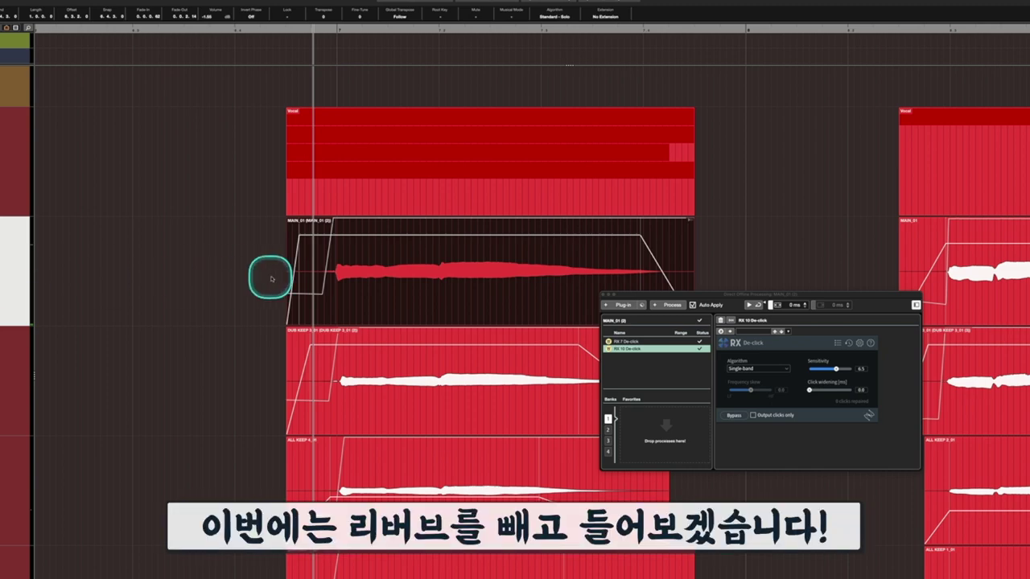
click(287, 30)
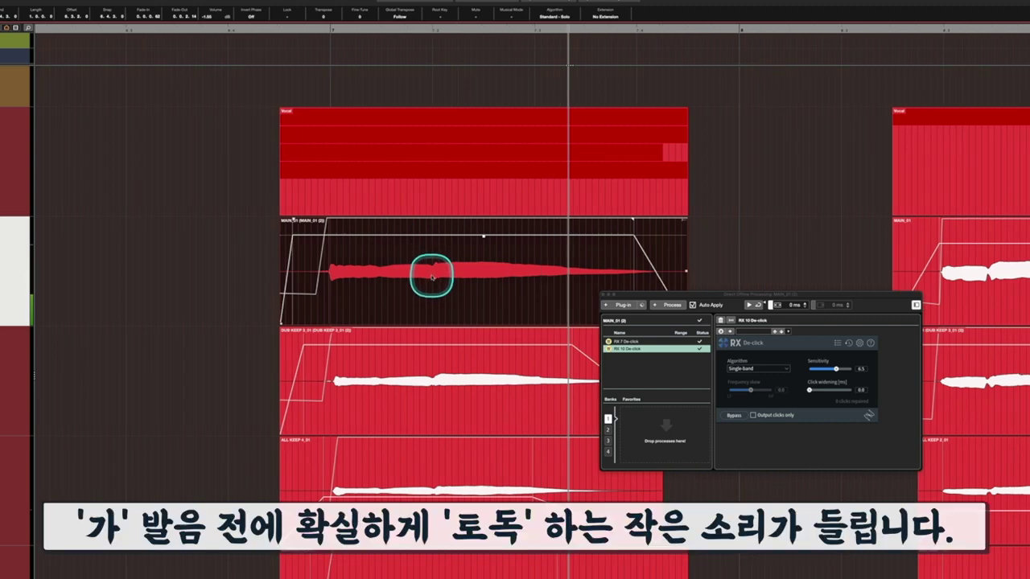
- Take RX 7 De-click out of bypass and audition MAIN_01 from just before bar 7
click(310, 29)
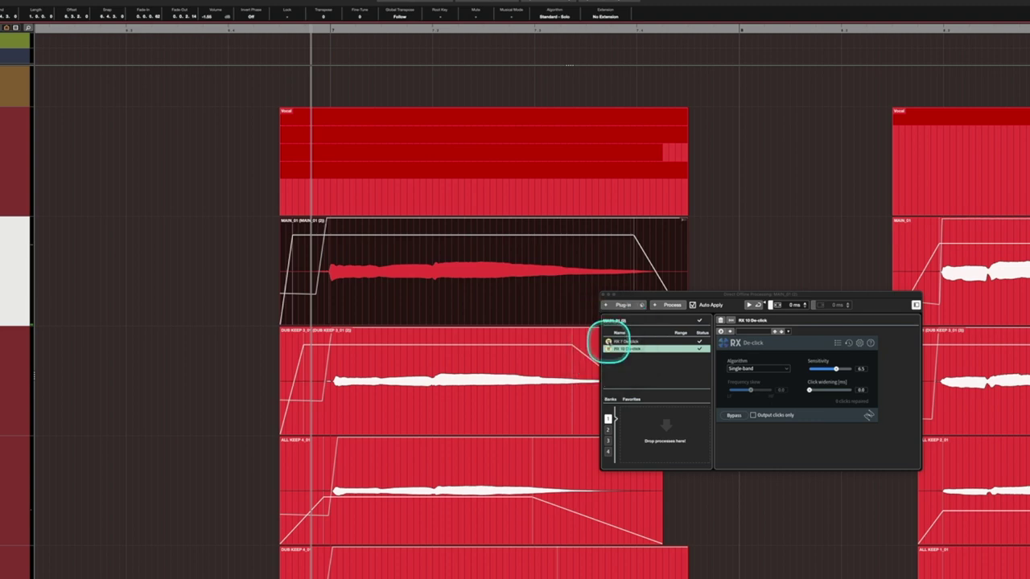
click(608, 342)
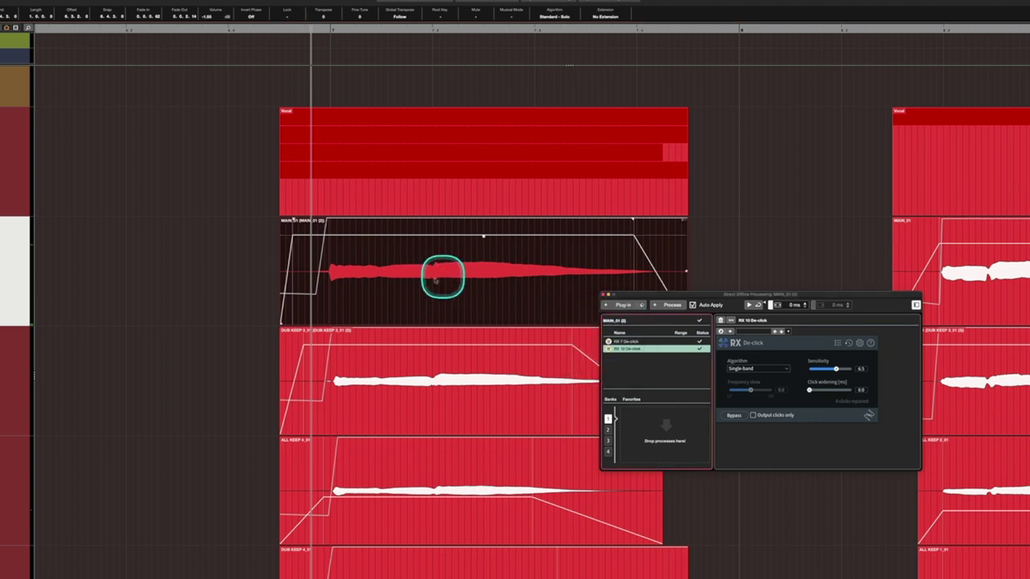
key(space)
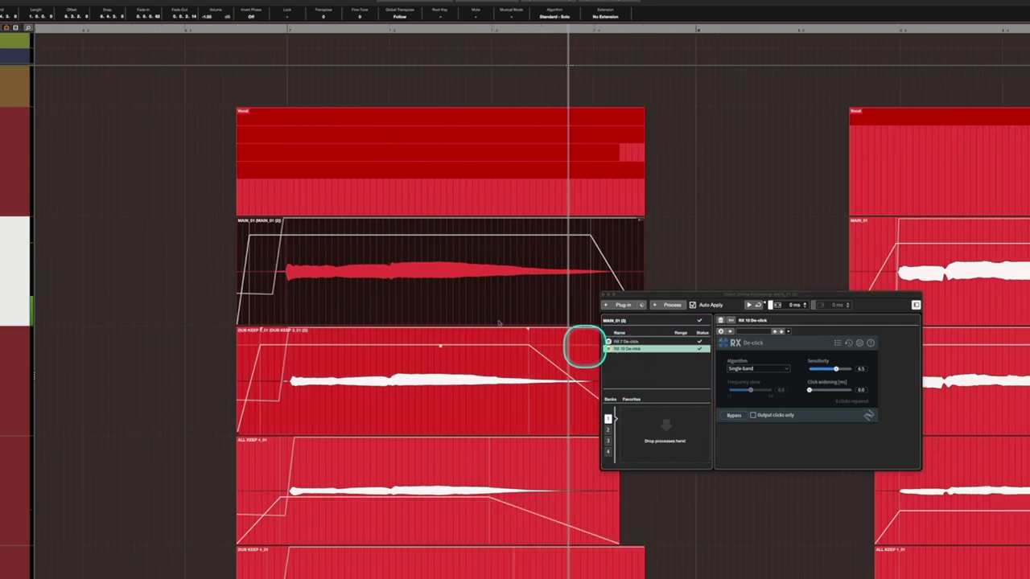
click(231, 34)
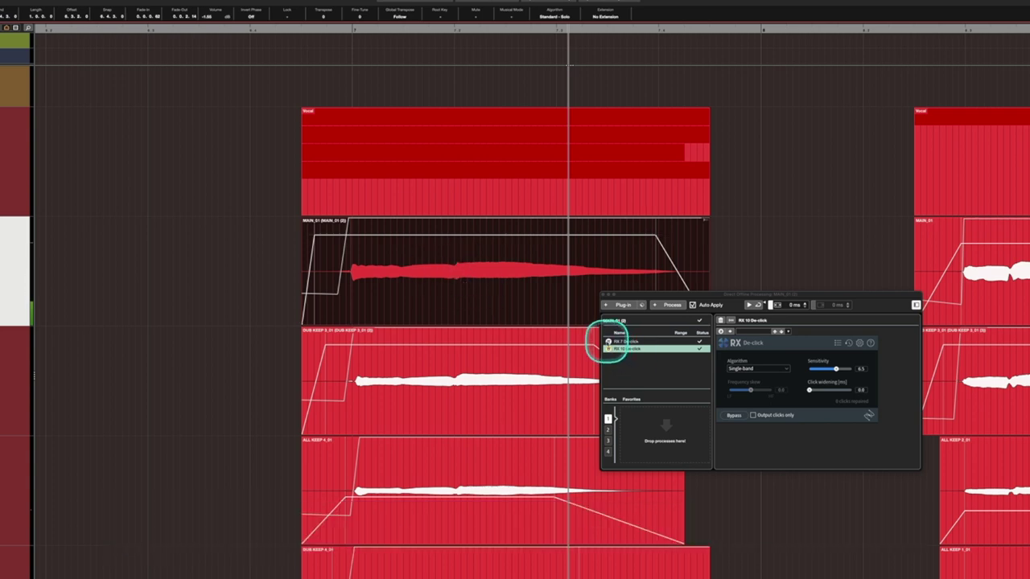
- Bypass RX 7 De-click and audition the original MAIN_01 source again for comparison
click(608, 342)
click(319, 33)
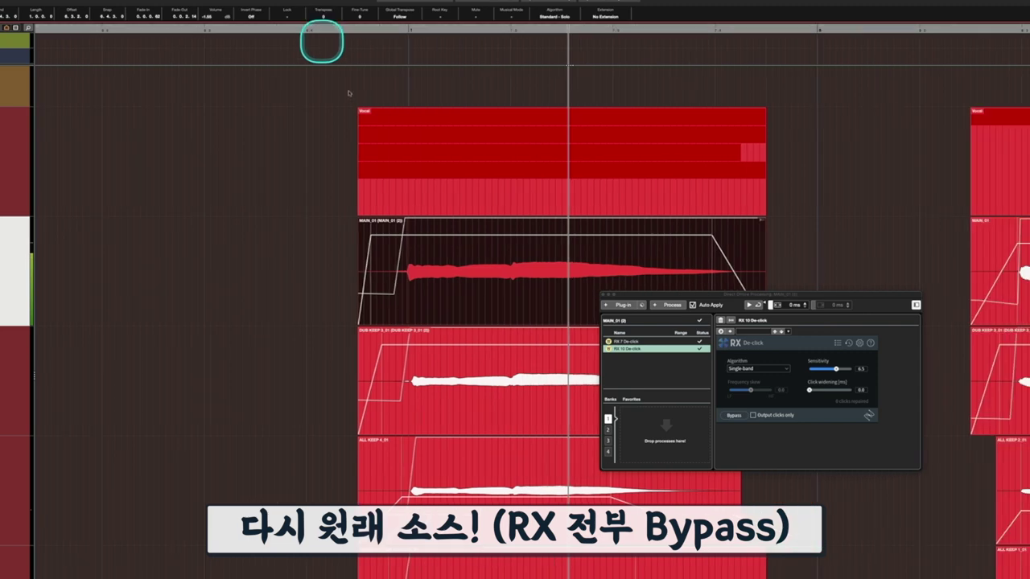
click(475, 301)
click(483, 265)
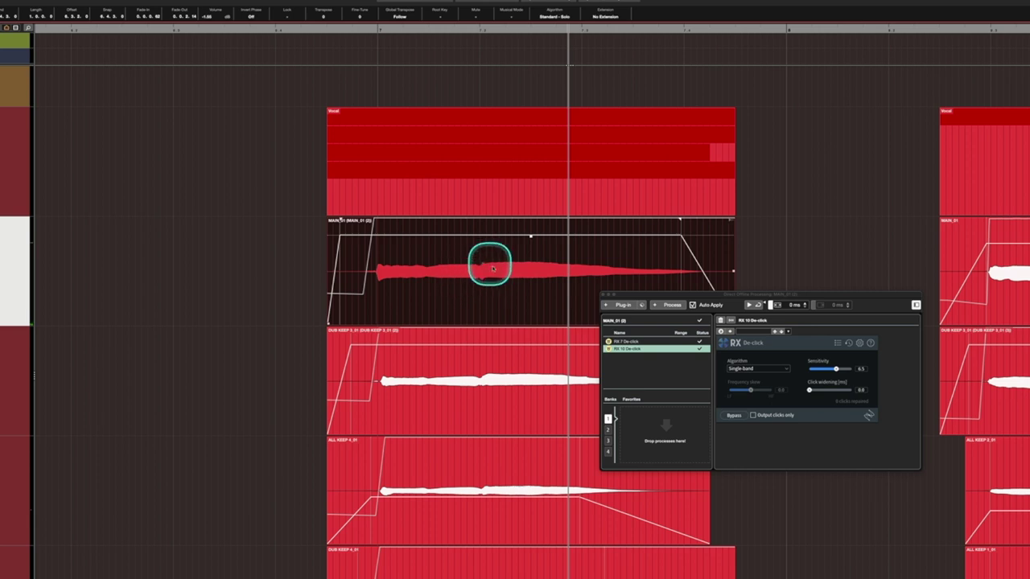
click(428, 269)
click(506, 277)
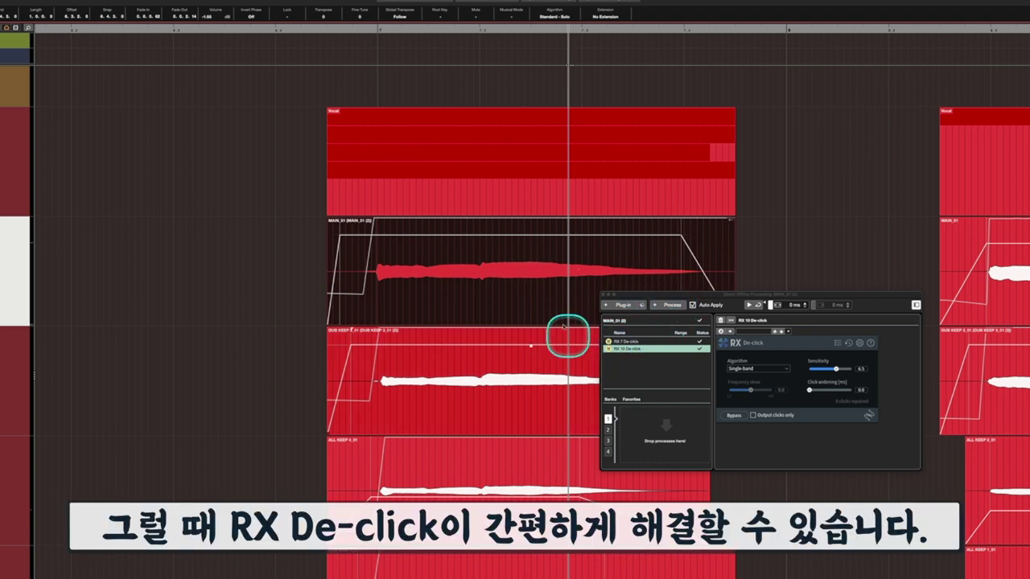
- Open the MAIN_01 event in the Sample Editor and examine the waveform closely around the mid-note click
double_click(481, 278)
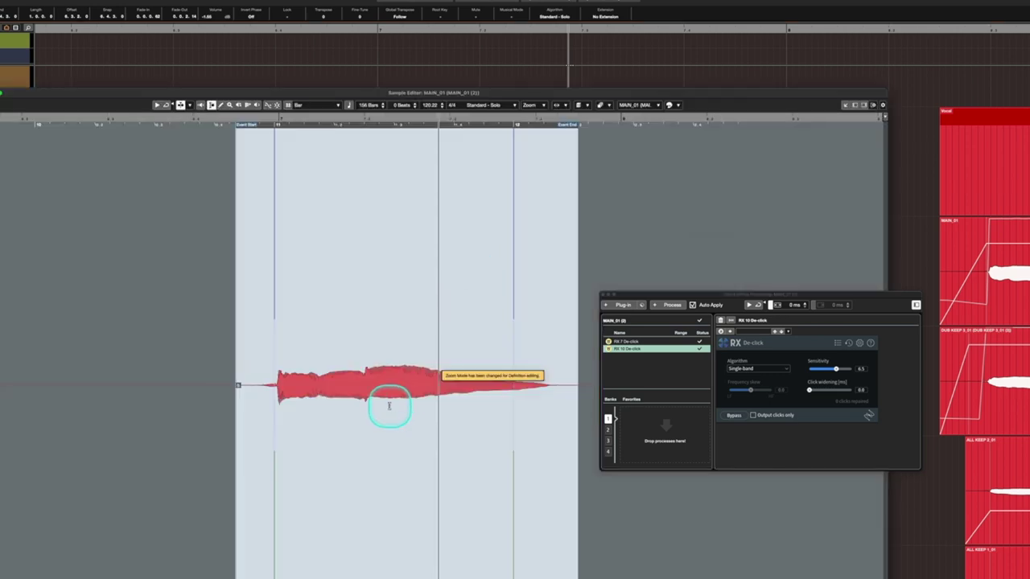
scroll(408, 383, up, 10)
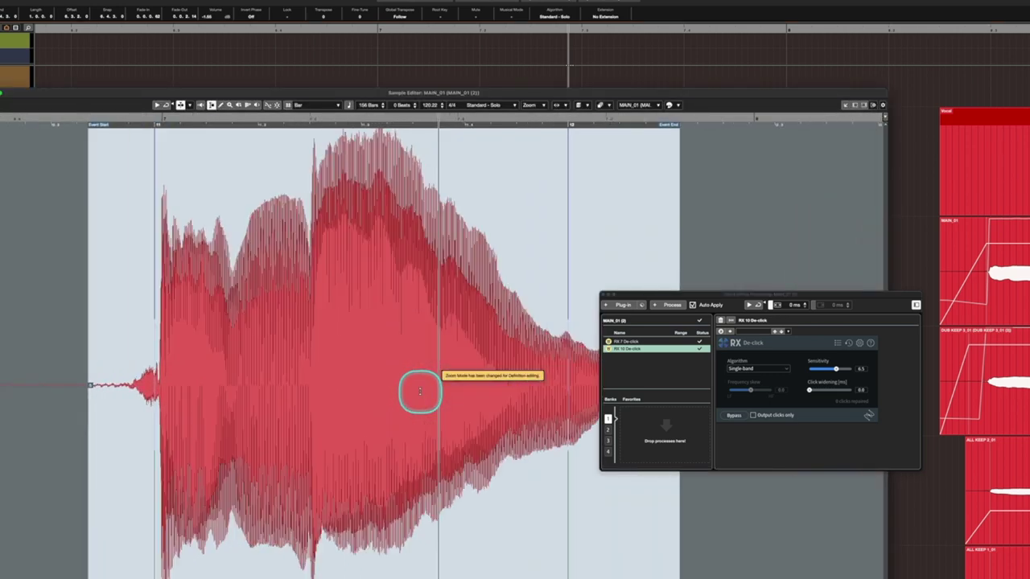
scroll(335, 395, up, 10)
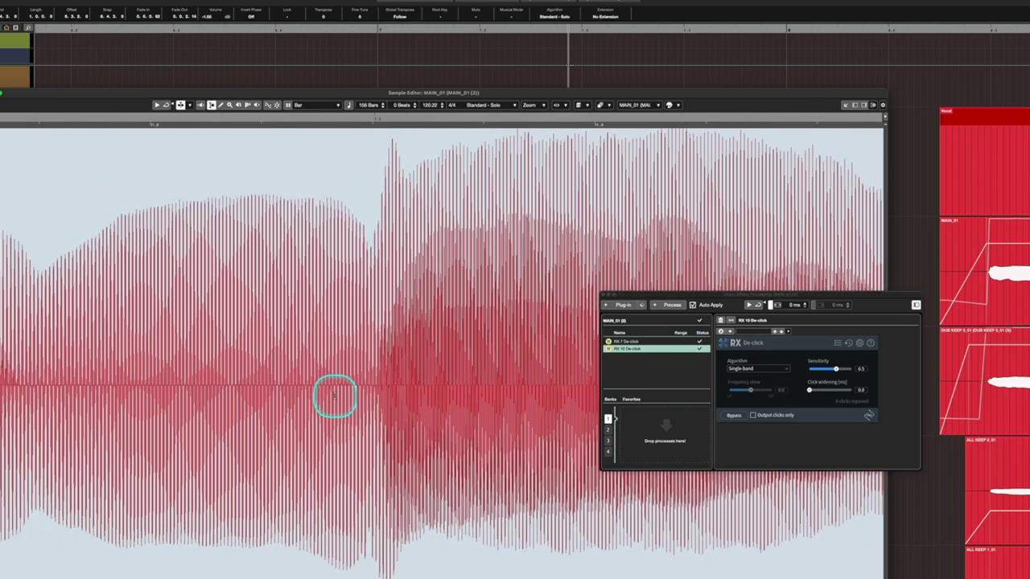
scroll(337, 395, up, 10)
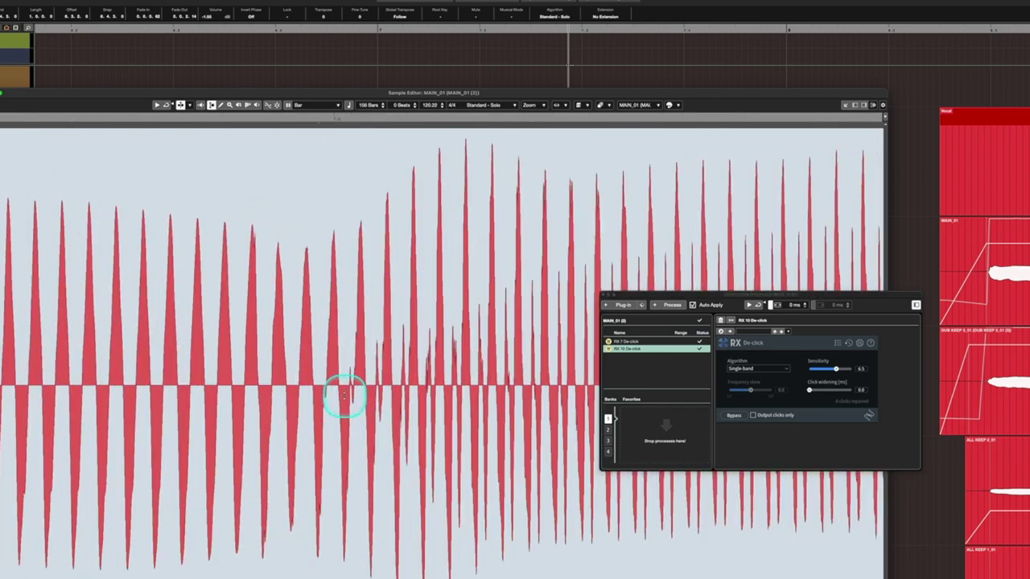
scroll(322, 398, up, 10)
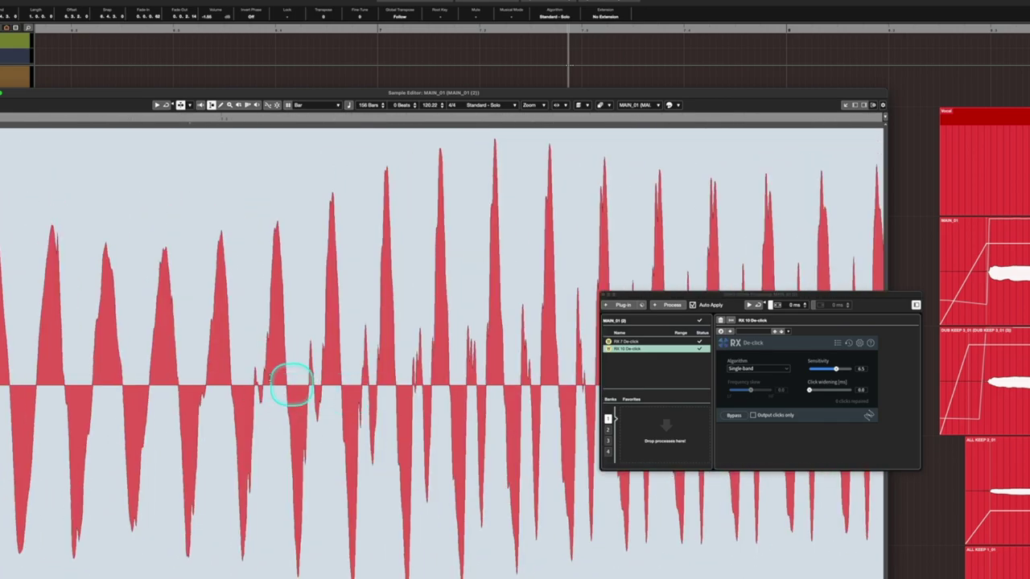
scroll(273, 387, up, 10)
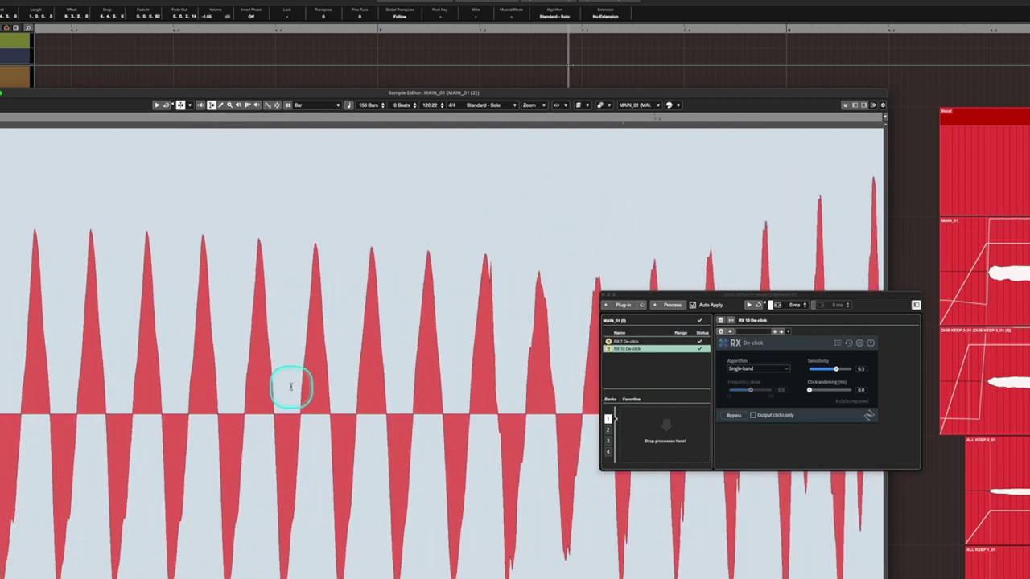
scroll(277, 396, up, 3)
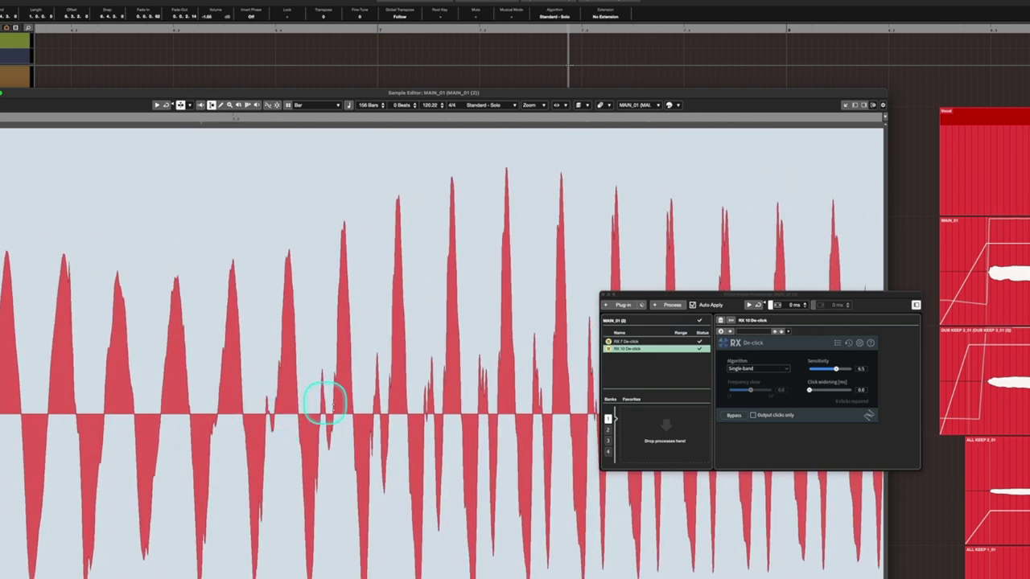
scroll(326, 402, up, 5)
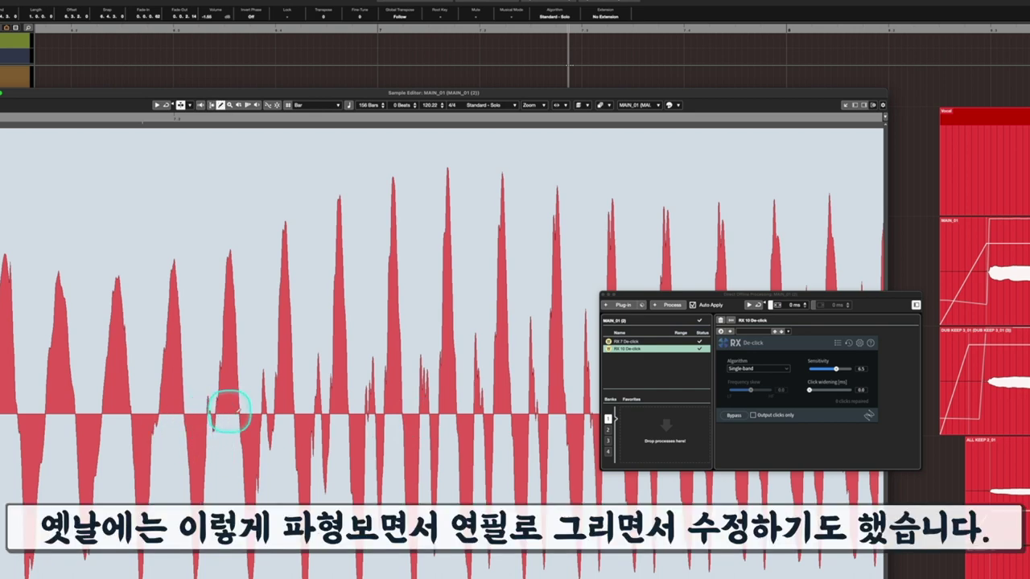
scroll(326, 410, down, 10)
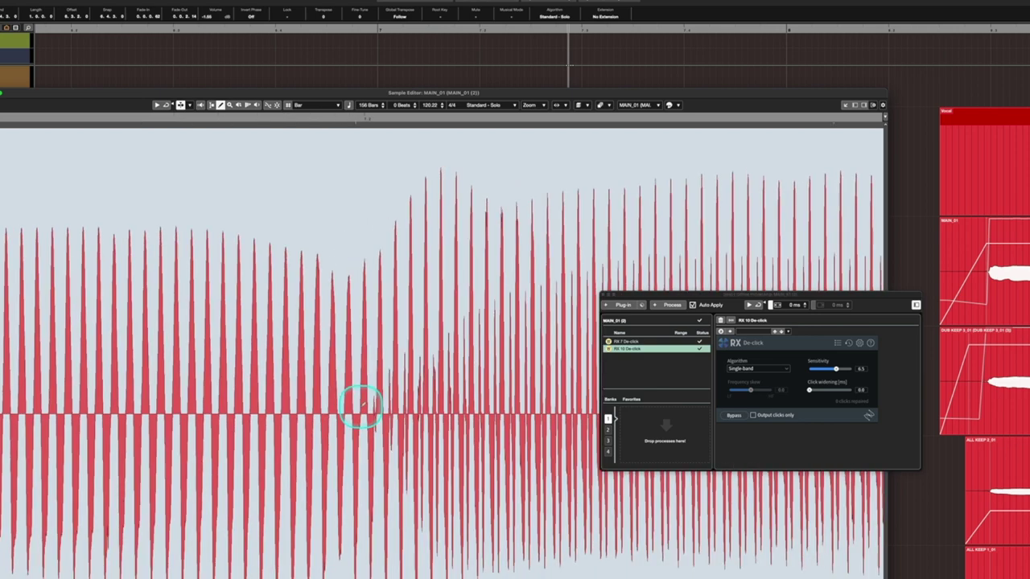
key(g)
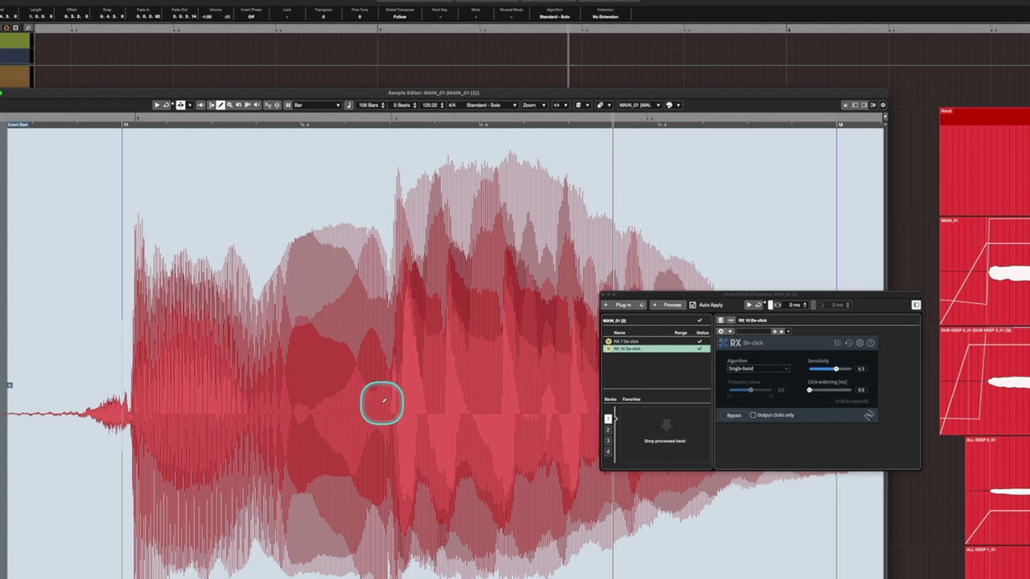
- Examine the MAIN_01 waveform from event start to event end, and close the Sample Editor
scroll(242, 422, left, 5)
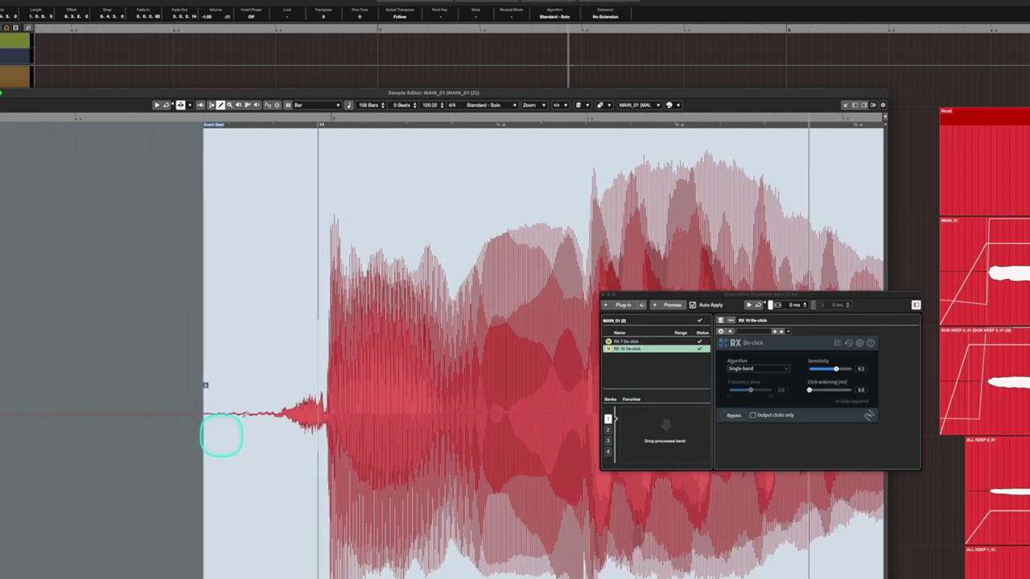
scroll(304, 416, right, 10)
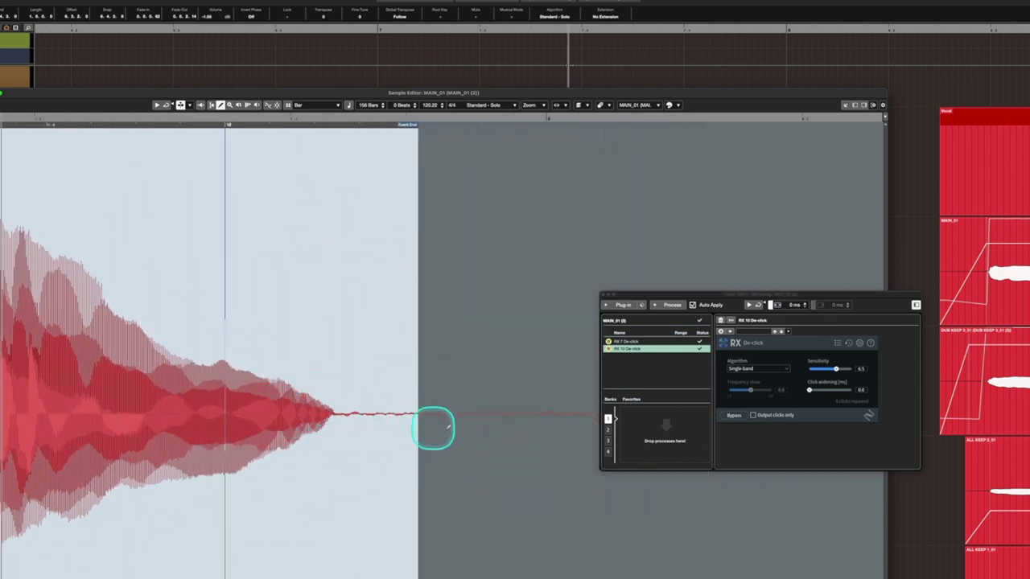
scroll(360, 442, left, 10)
scroll(359, 441, left, 5)
scroll(356, 440, right, 6)
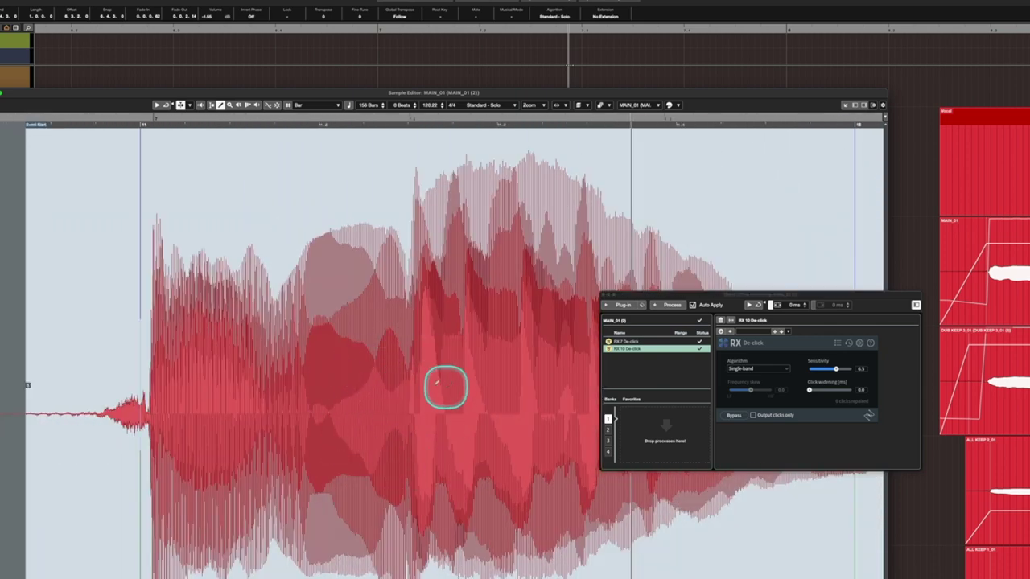
key(Return)
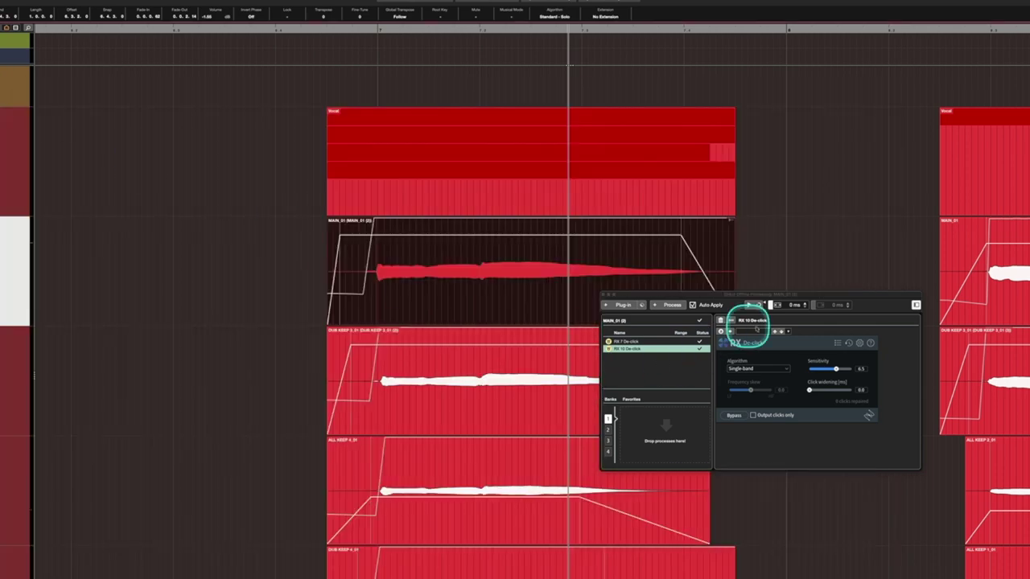
- Take RX 10 De-click out of bypass and audition MAIN_01 from just before bar 7
click(622, 348)
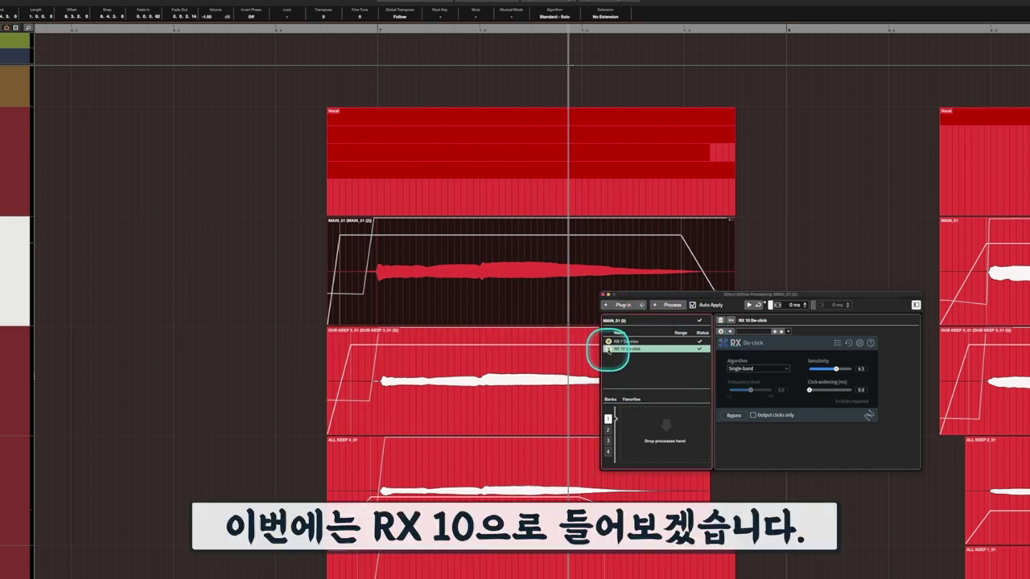
click(348, 170)
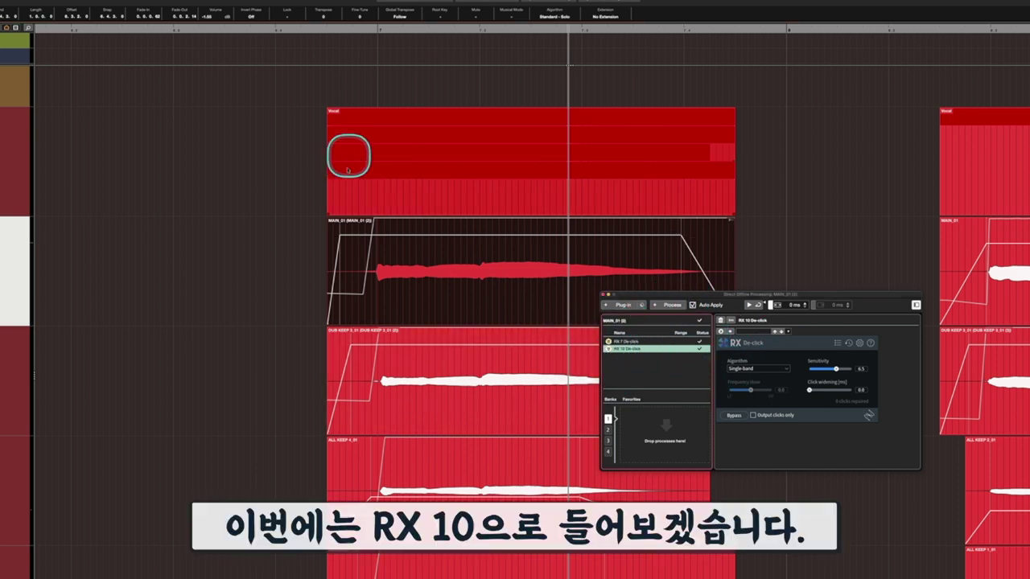
click(367, 28)
key(space)
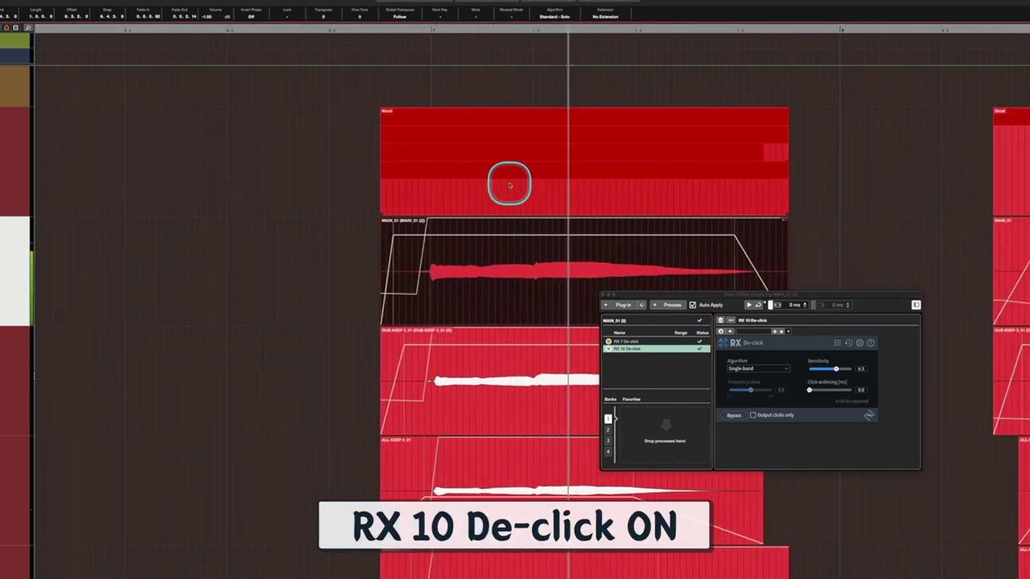
- Bypass RX 10 De-click and audition the original MAIN_01 source again from before bar 7
click(329, 27)
click(606, 348)
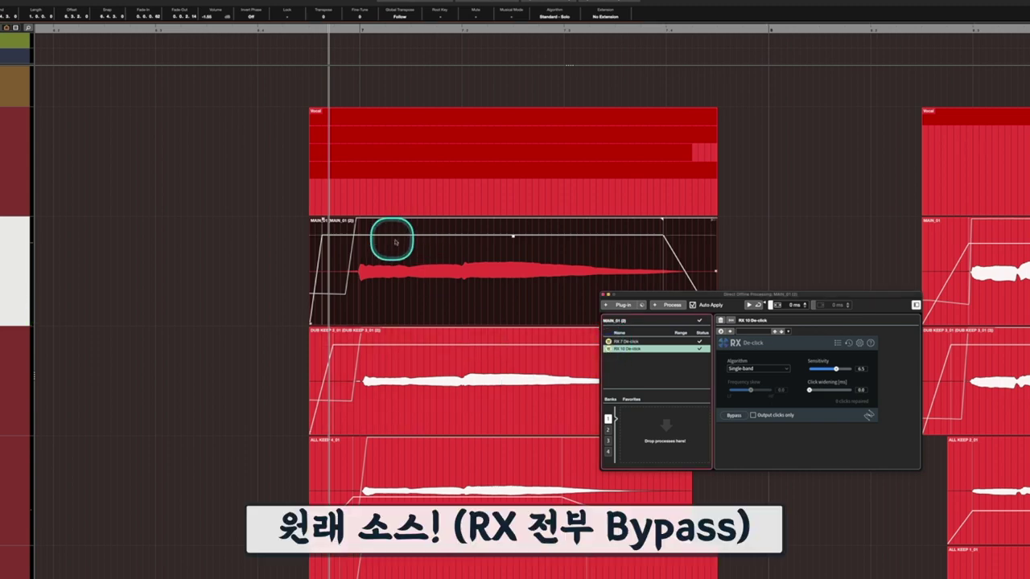
key(space)
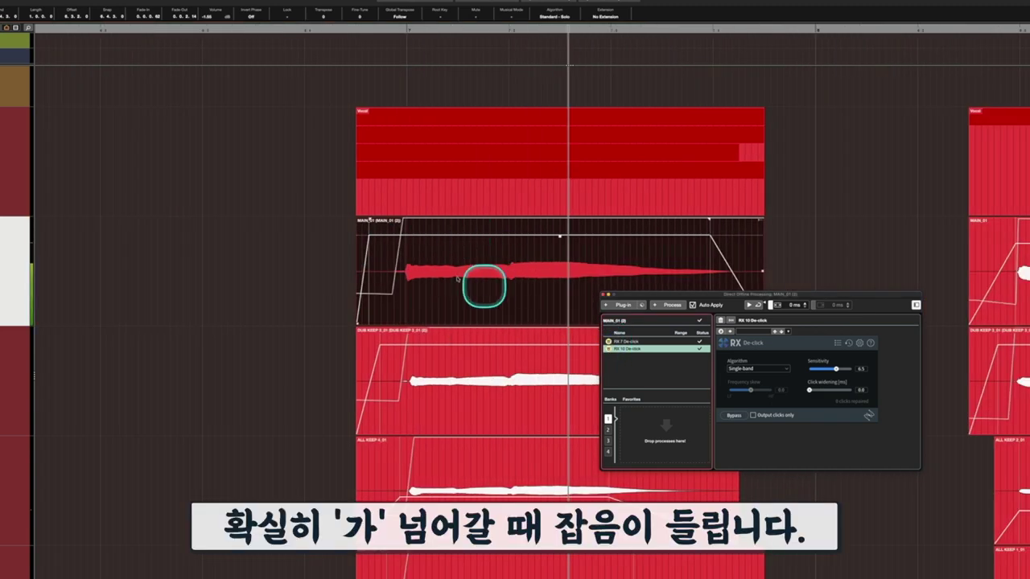
click(357, 29)
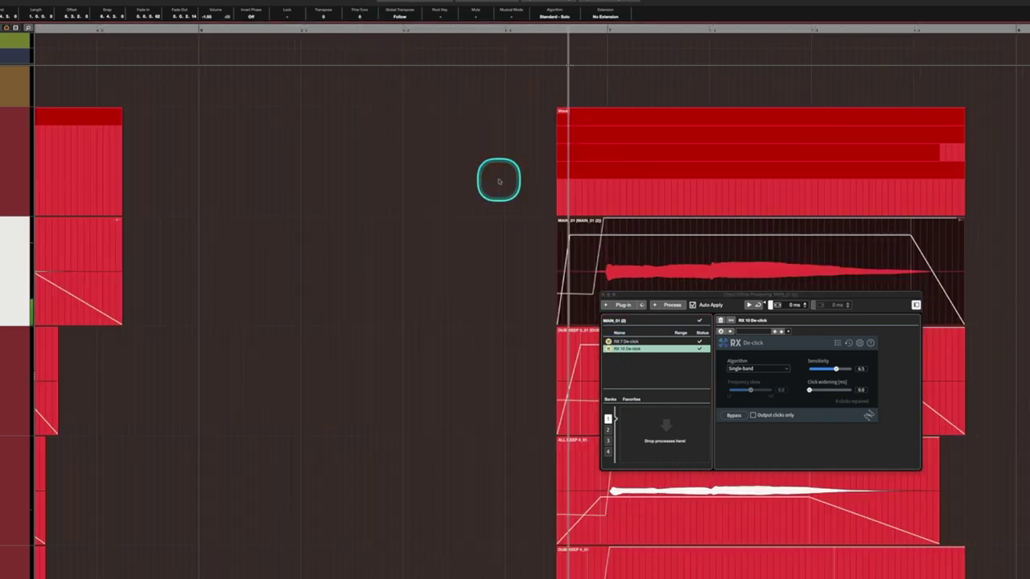
click(455, 315)
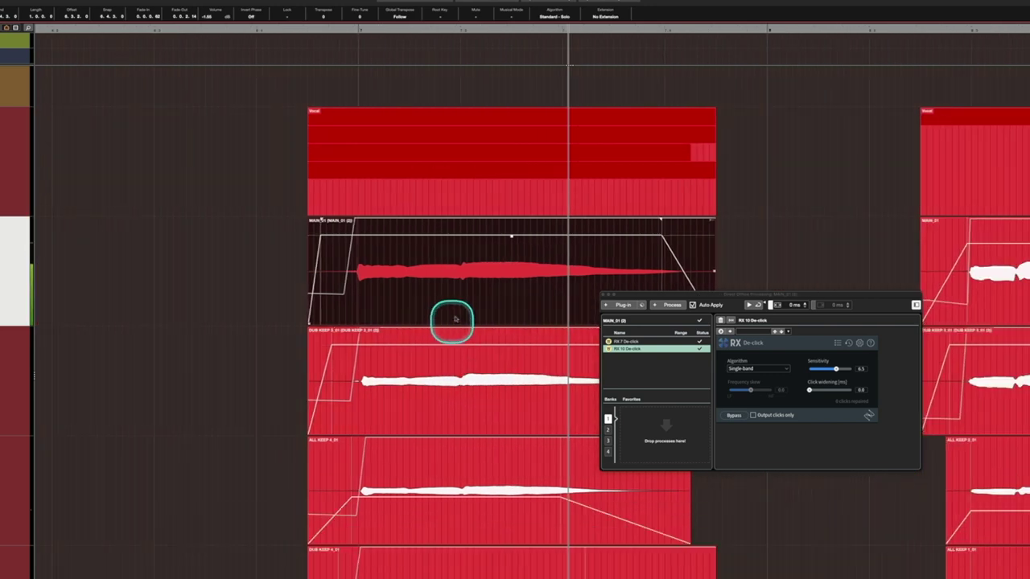
- Re-enable RX 10 De-click, then look through its presets, including the Mouth Noise ones
click(631, 349)
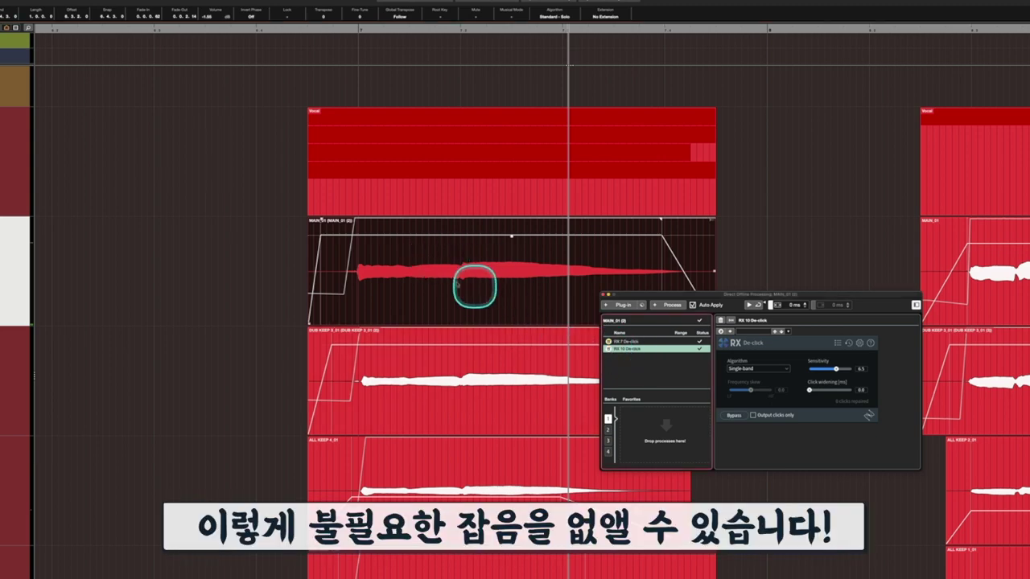
drag(672, 295, 477, 284)
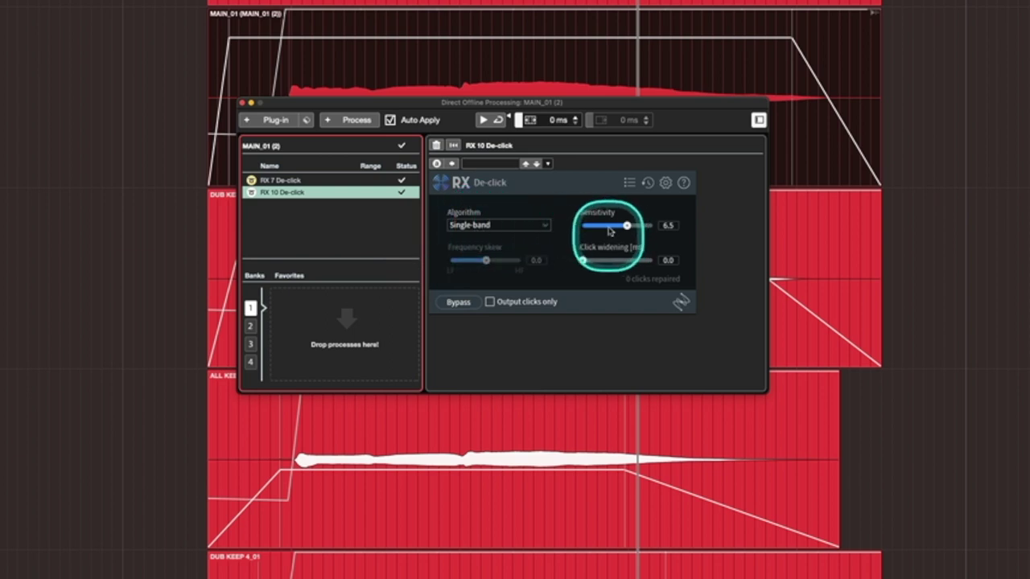
click(629, 188)
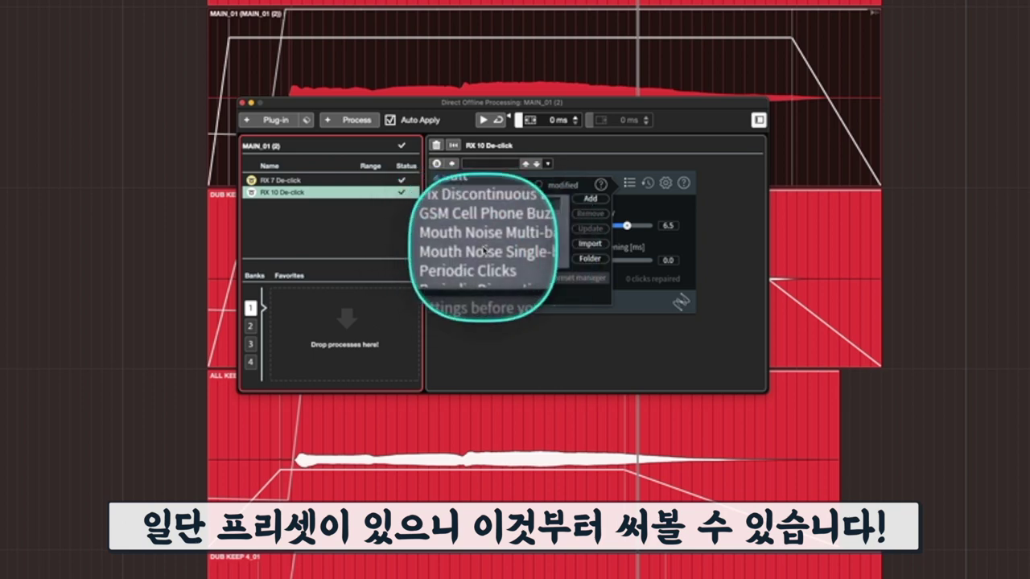
click(630, 184)
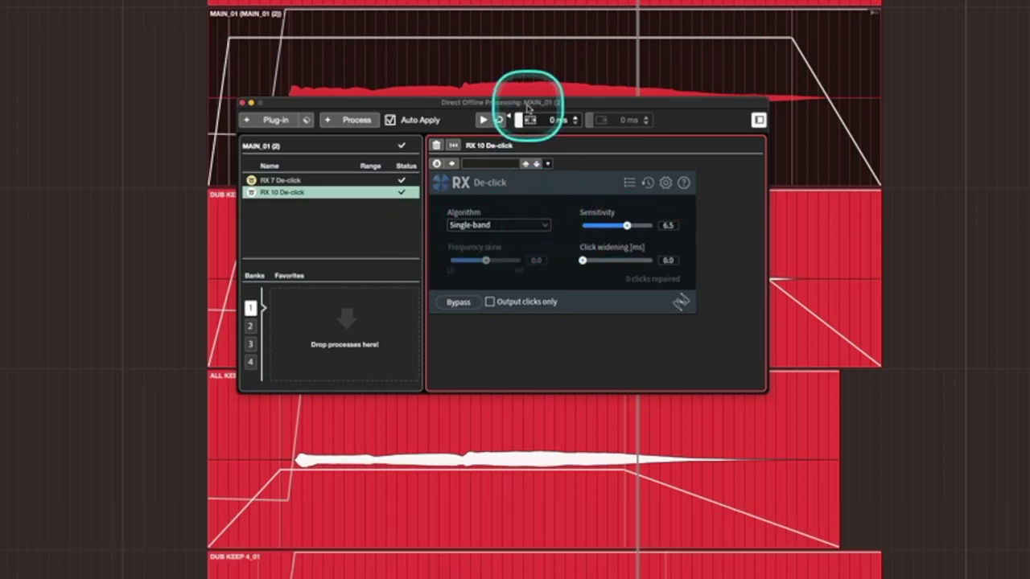
drag(523, 104, 530, 210)
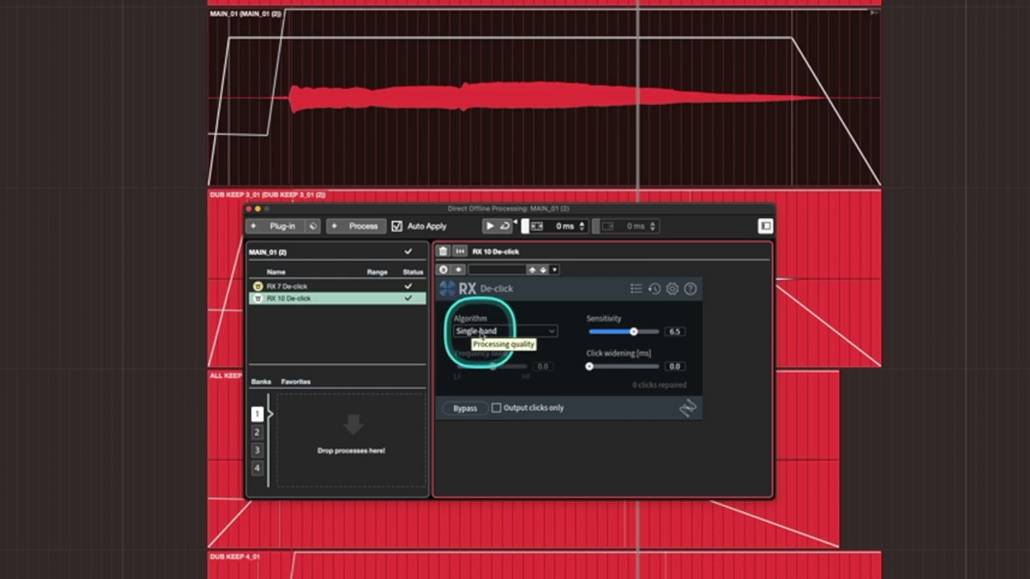
- Review the RX 10 De-click algorithm choices and try Multi-band (random clicks)
click(482, 336)
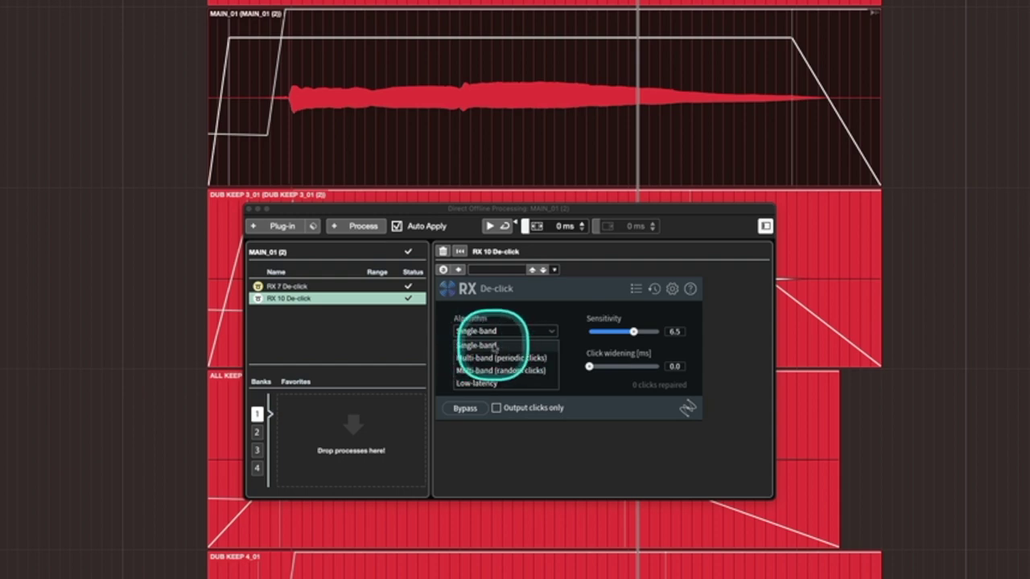
click(570, 288)
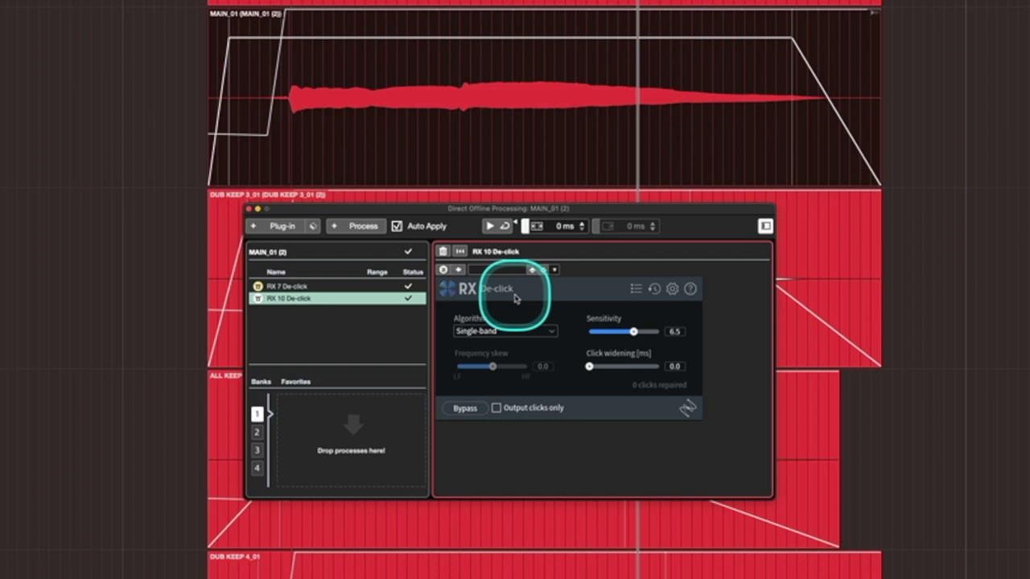
click(493, 337)
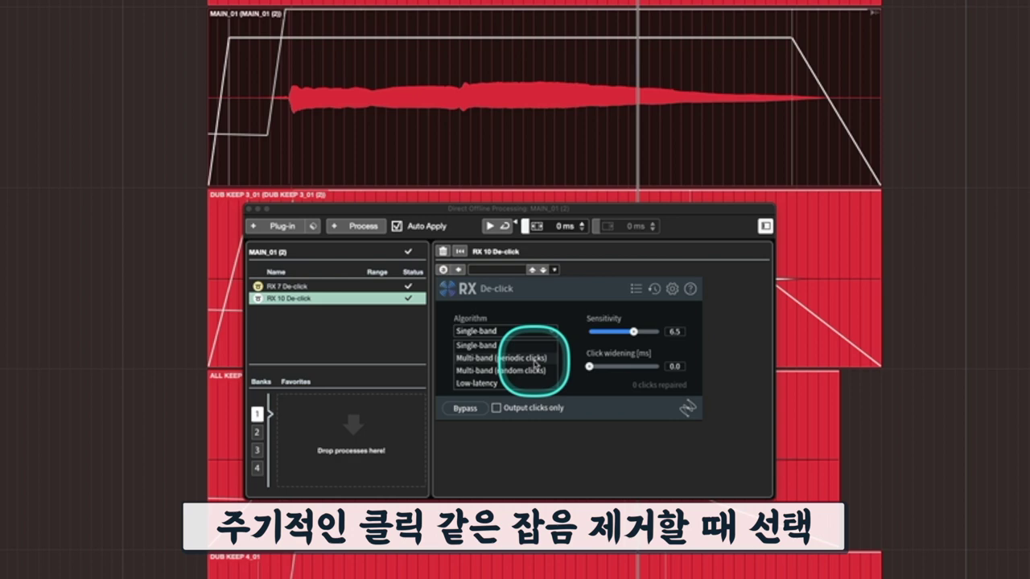
click(473, 371)
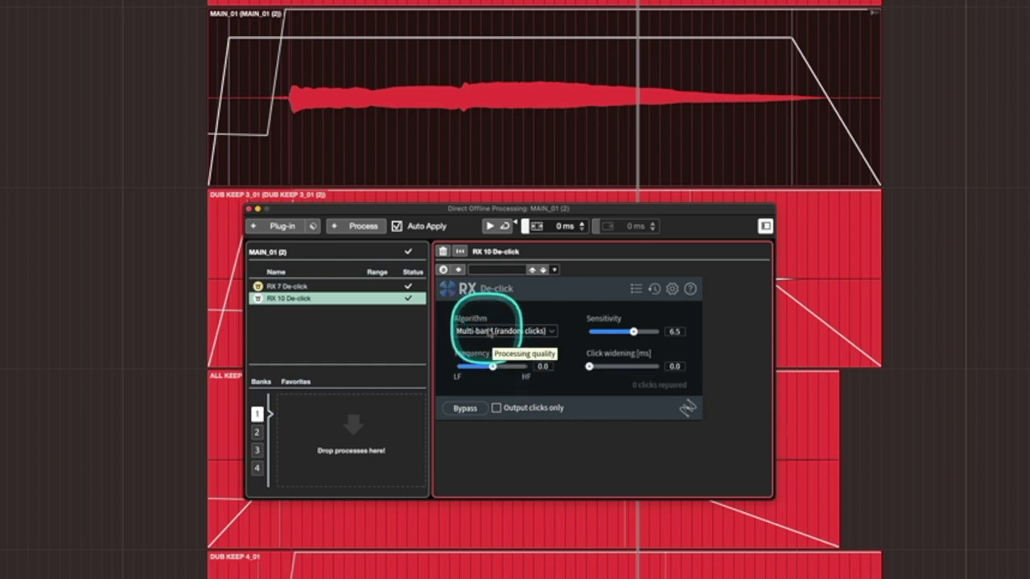
click(505, 331)
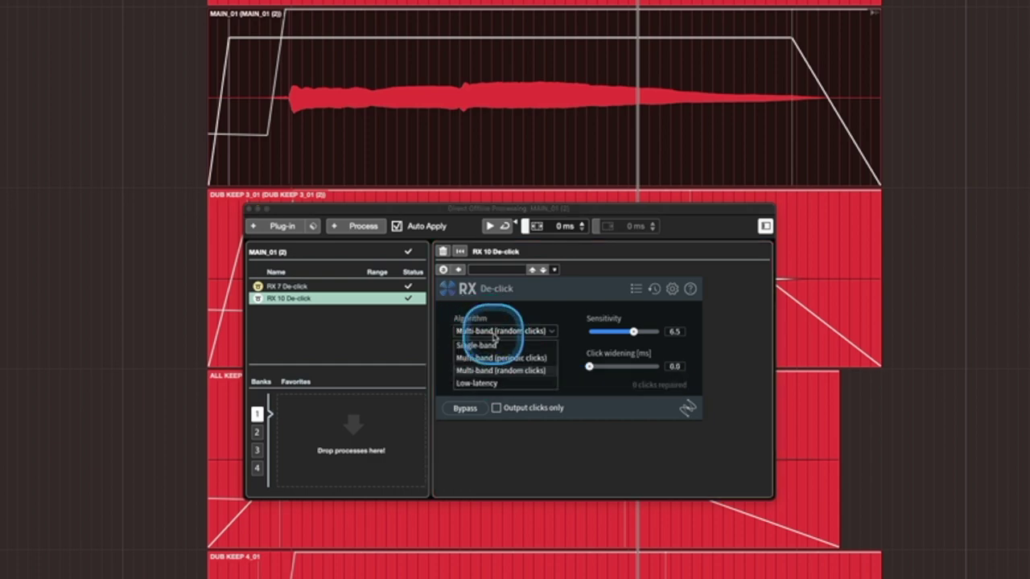
click(484, 370)
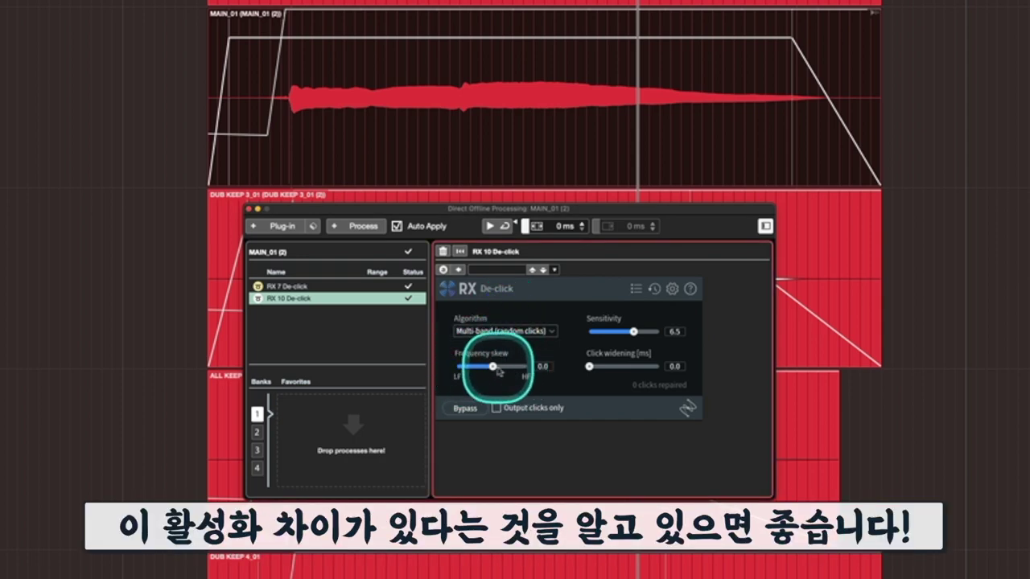
- Try the Low-latency algorithm in RX 10 De-click, and return to Single-band
click(512, 331)
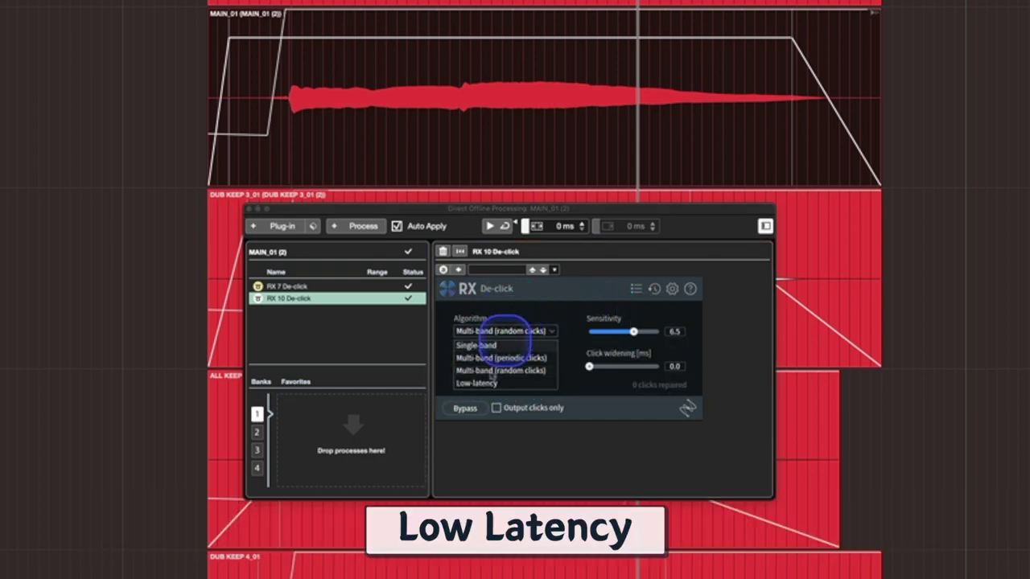
click(477, 383)
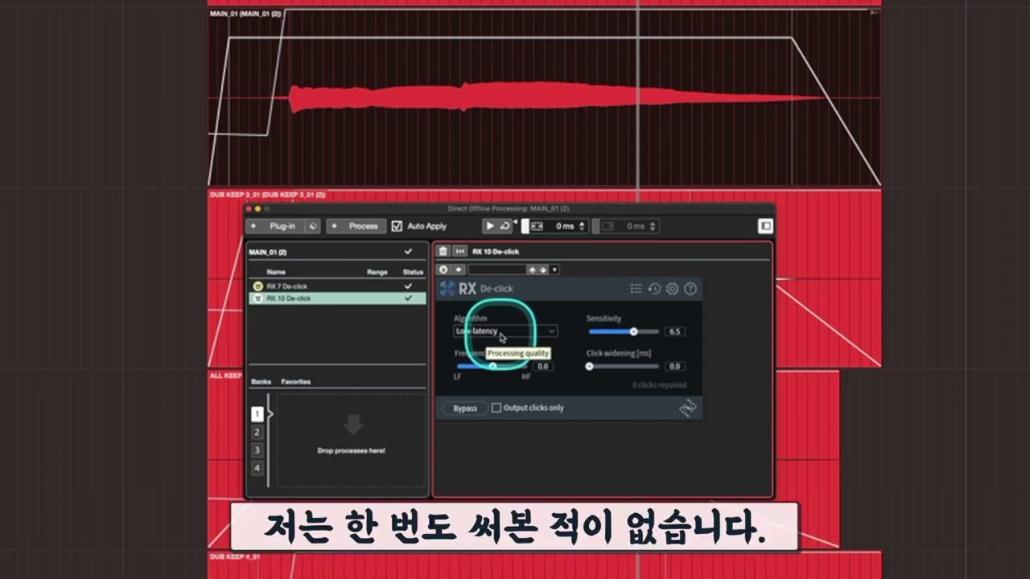
click(501, 334)
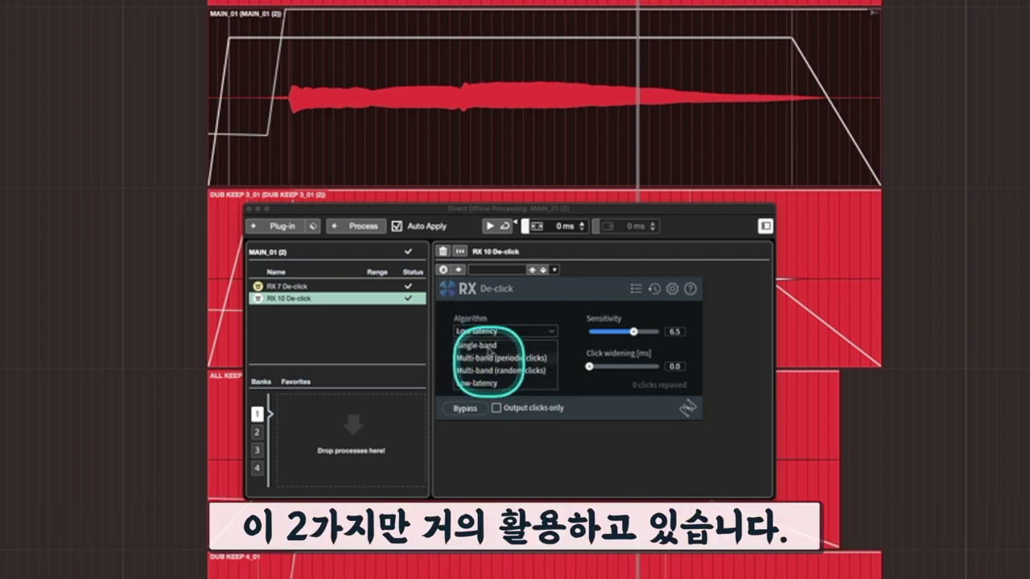
click(477, 345)
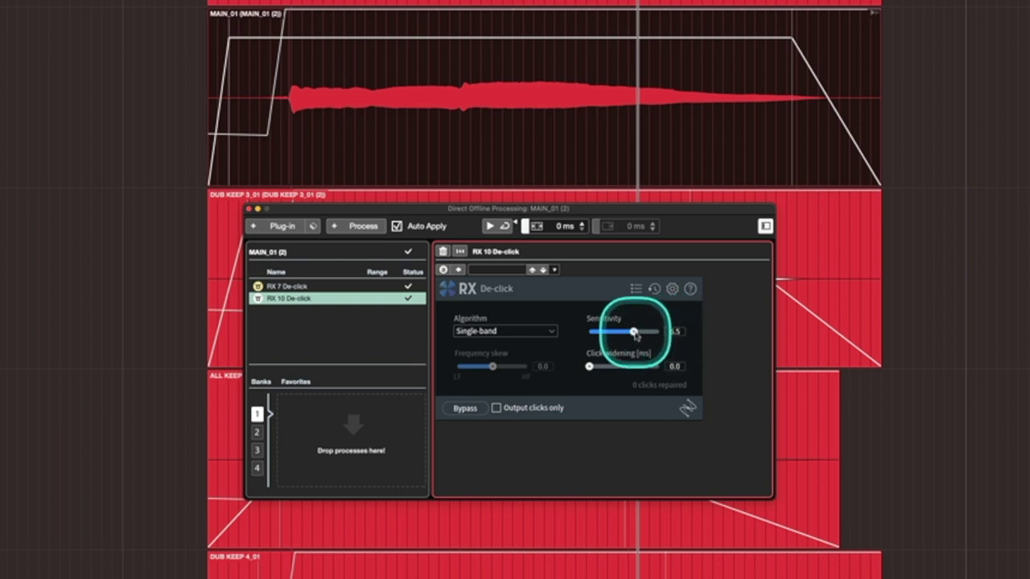
- Lower the RX 10 De-click sensitivity to 2.0 and audition MAIN_01, listening for the remaining mouth click
click(635, 332)
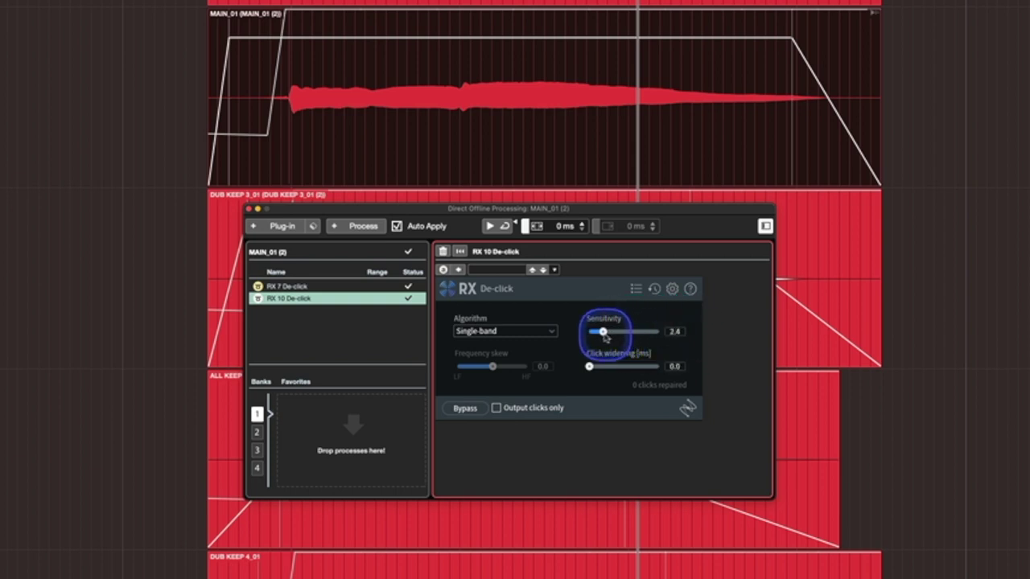
drag(602, 336, 599, 335)
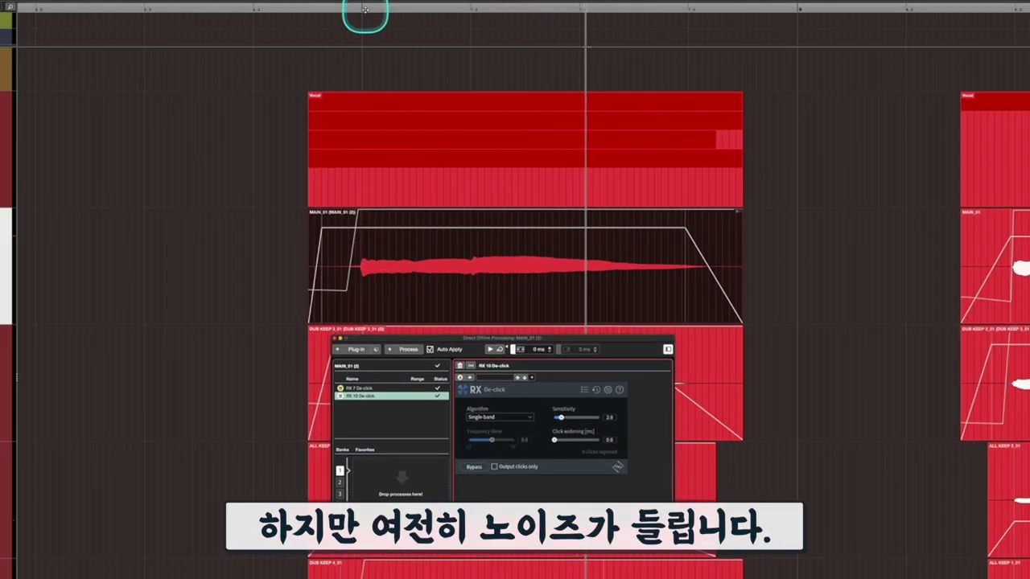
scroll(366, 11, left, 5)
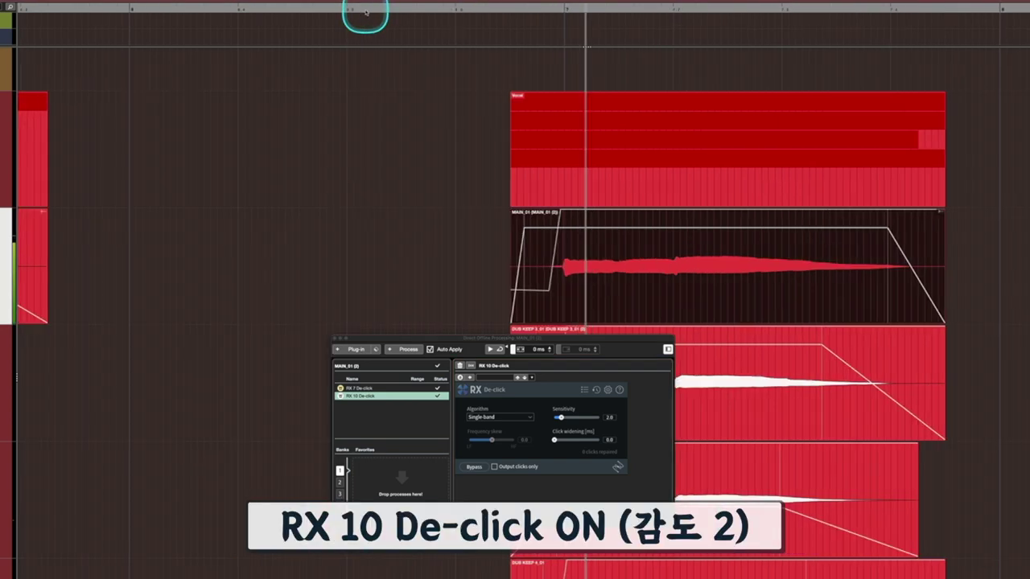
scroll(366, 10, right, 3)
scroll(366, 11, left, 7)
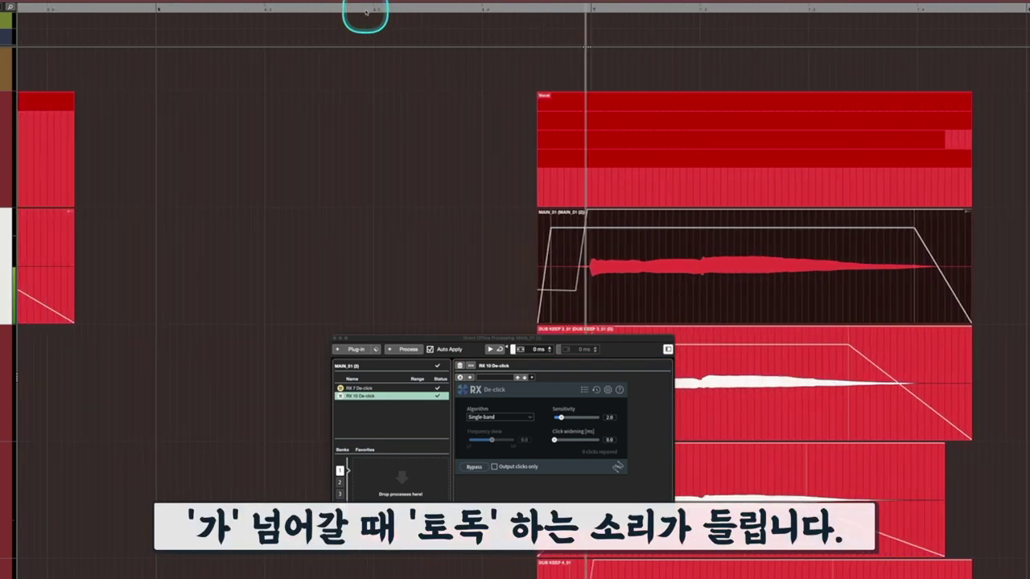
scroll(366, 10, right, 8)
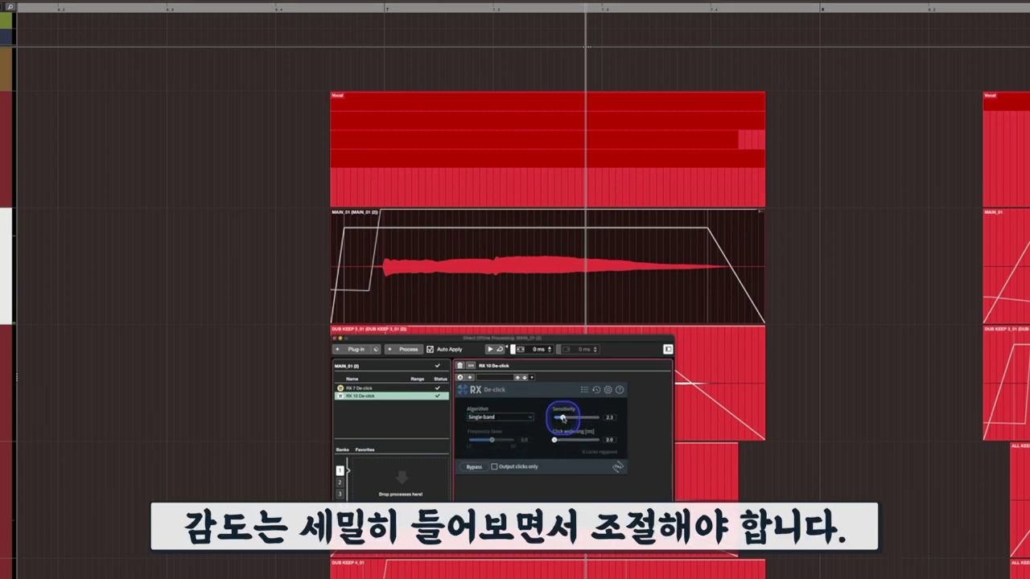
- Raise the RX 10 De-click sensitivity to 4.0 and audition MAIN_01 from the start of bar 7
drag(562, 418, 565, 417)
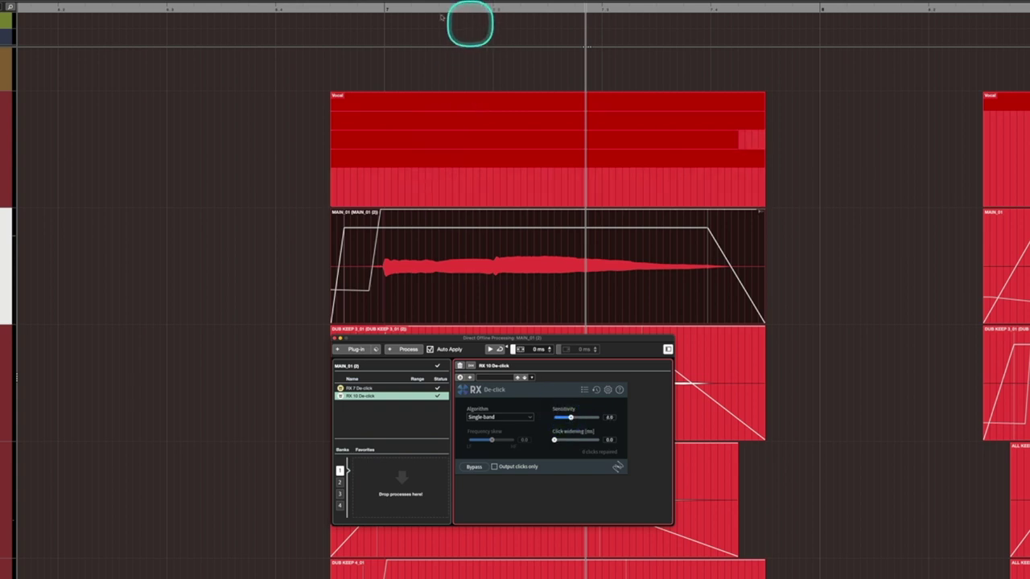
click(402, 11)
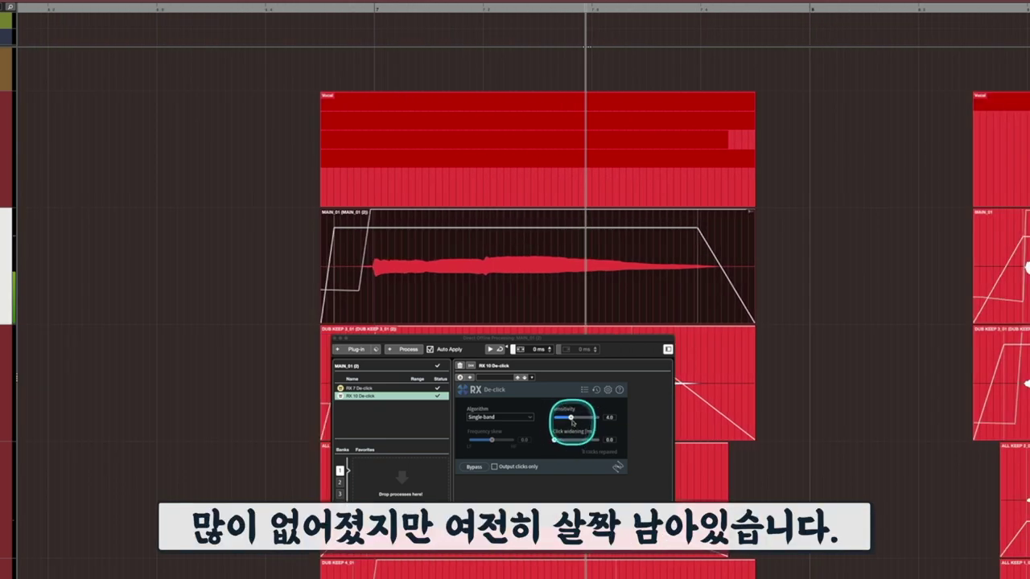
- Set the RX 10 De-click sensitivity to 6.5 and select the Single-band algorithm
drag(570, 419, 572, 418)
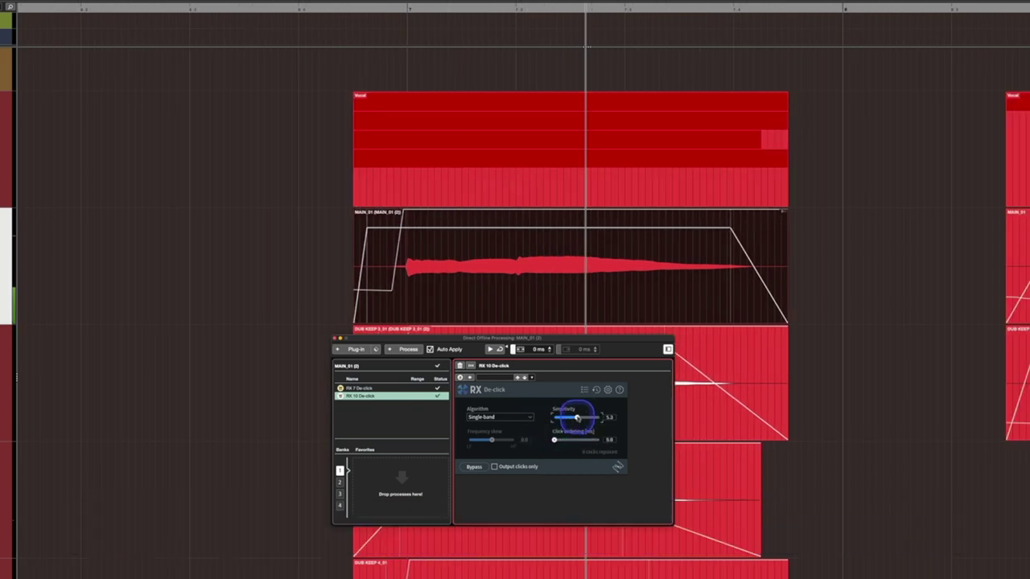
drag(581, 416, 583, 416)
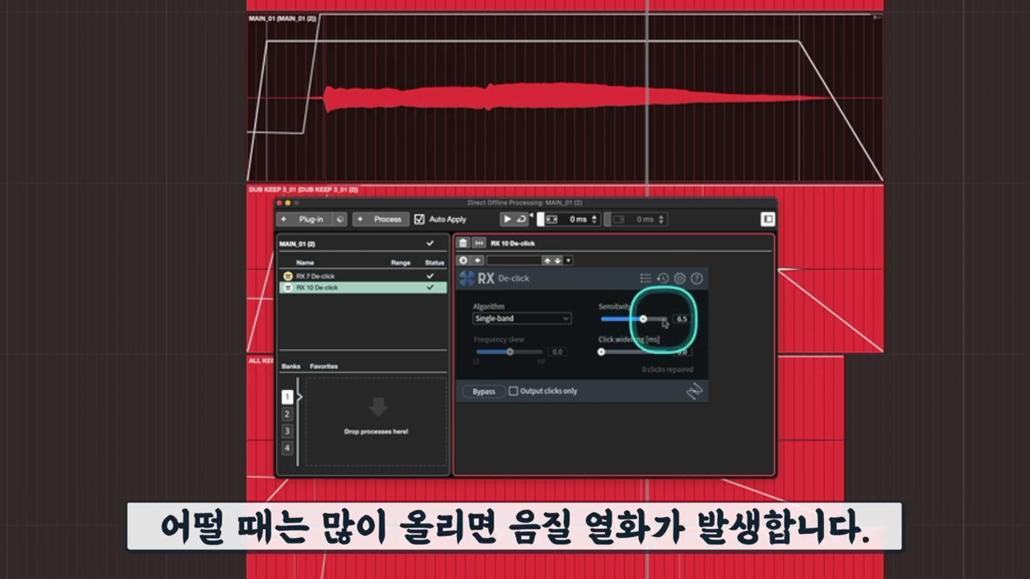
click(527, 318)
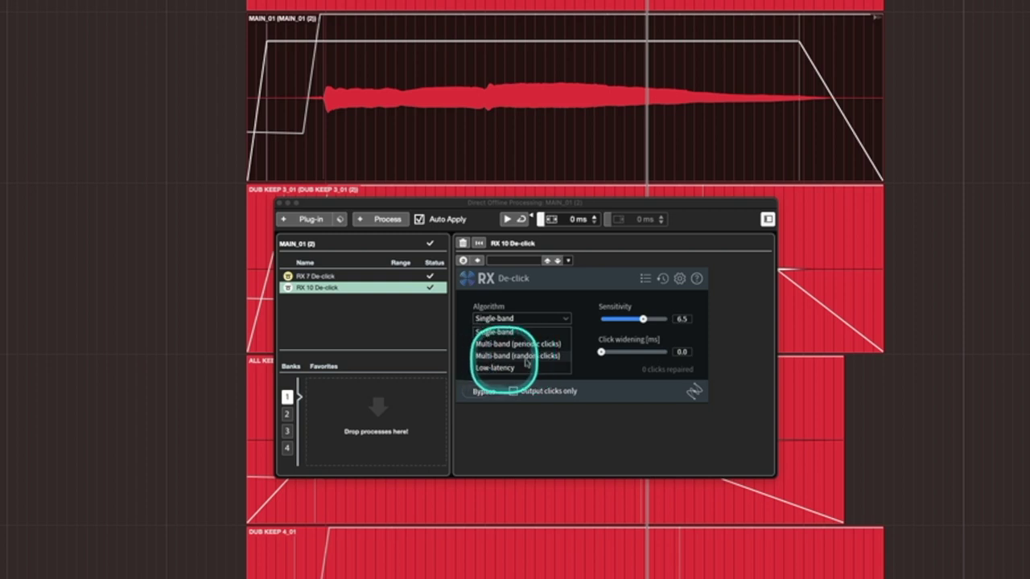
click(493, 331)
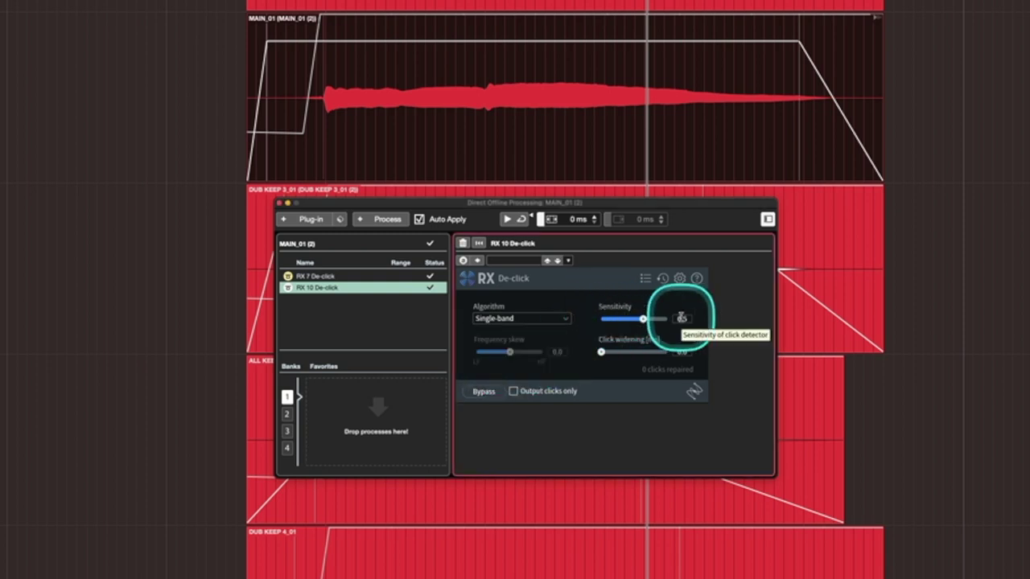